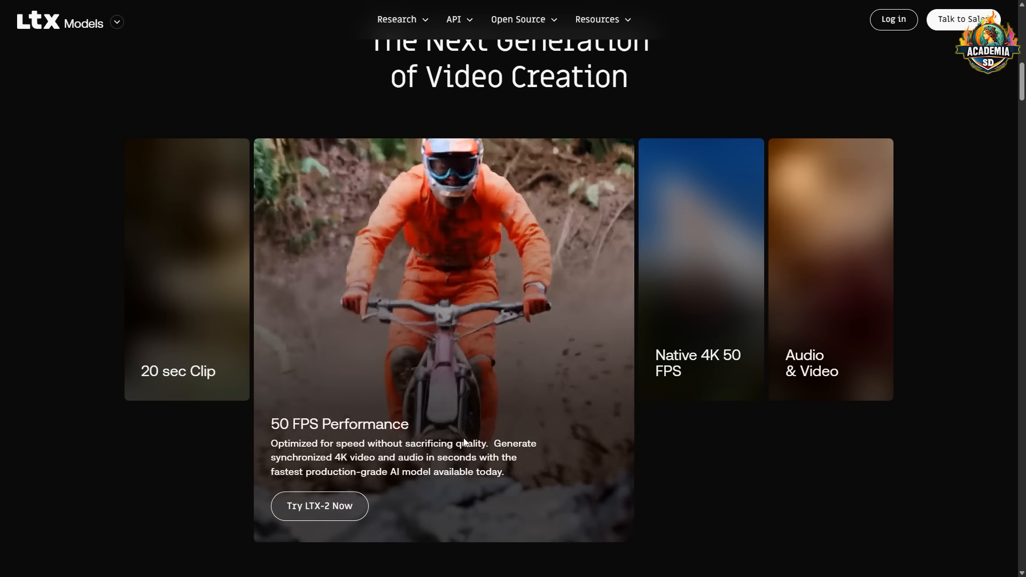
Review the LTX-2 feature highlights and the model files listed in the LTX-2 repository.
{"action": "mouse_move", "coordinate": [718, 284]}
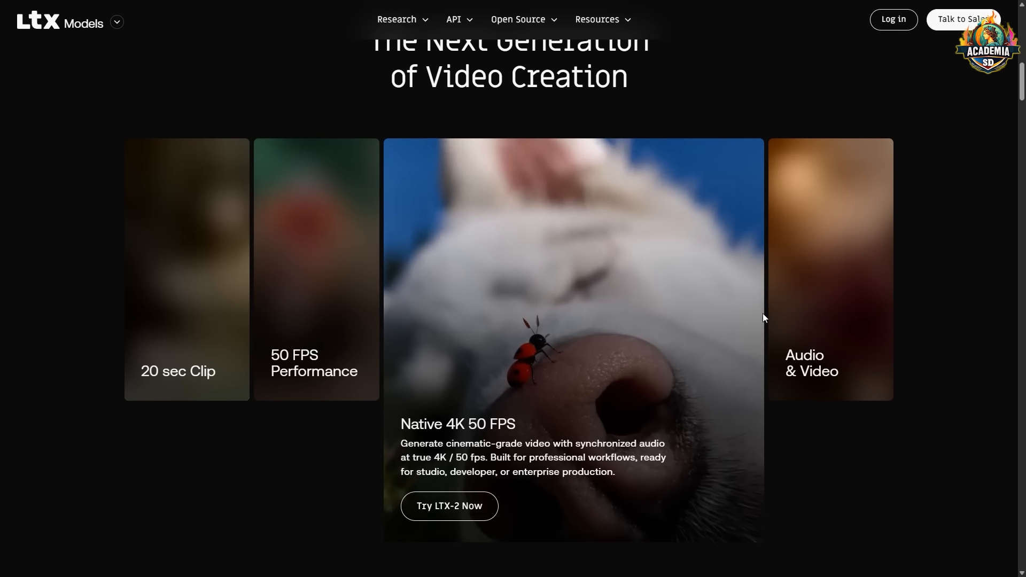
{"action": "mouse_move", "coordinate": [803, 363]}
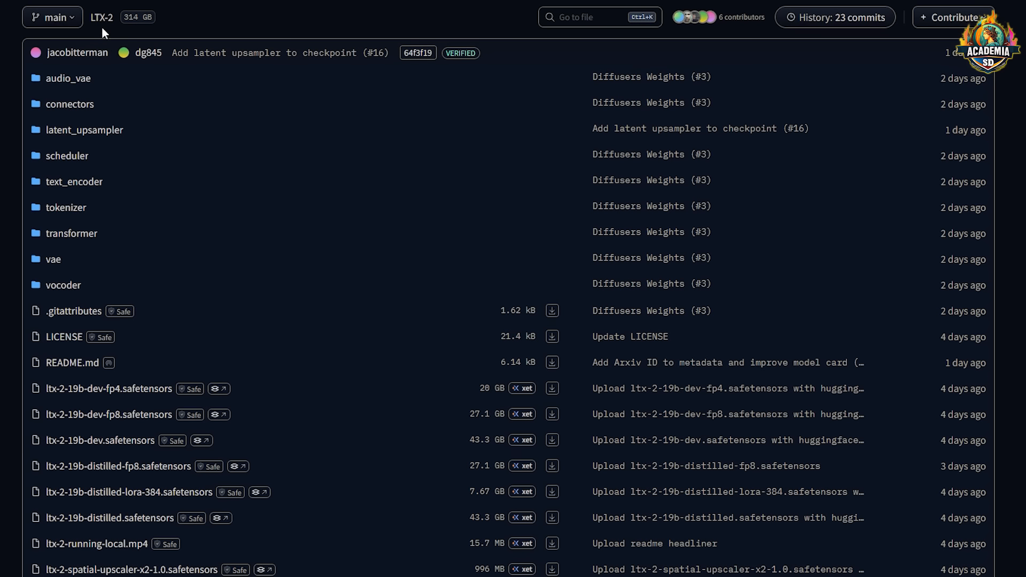
{"action": "scroll", "coordinate": [513, 288], "scroll_direction": "down", "scroll_amount": 3}
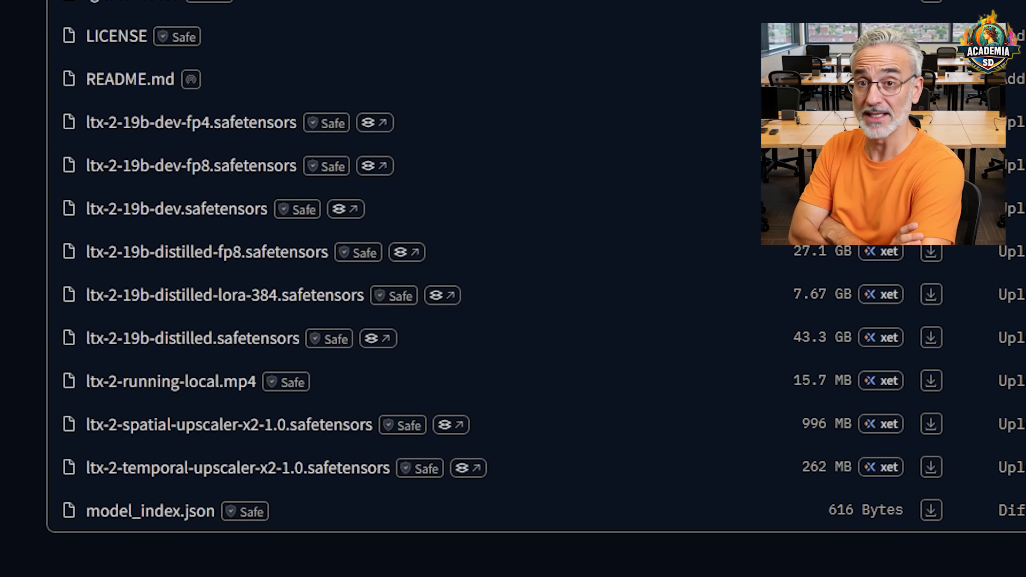
{"action": "scroll", "coordinate": [406, 288], "scroll_direction": "down", "scroll_amount": 1}
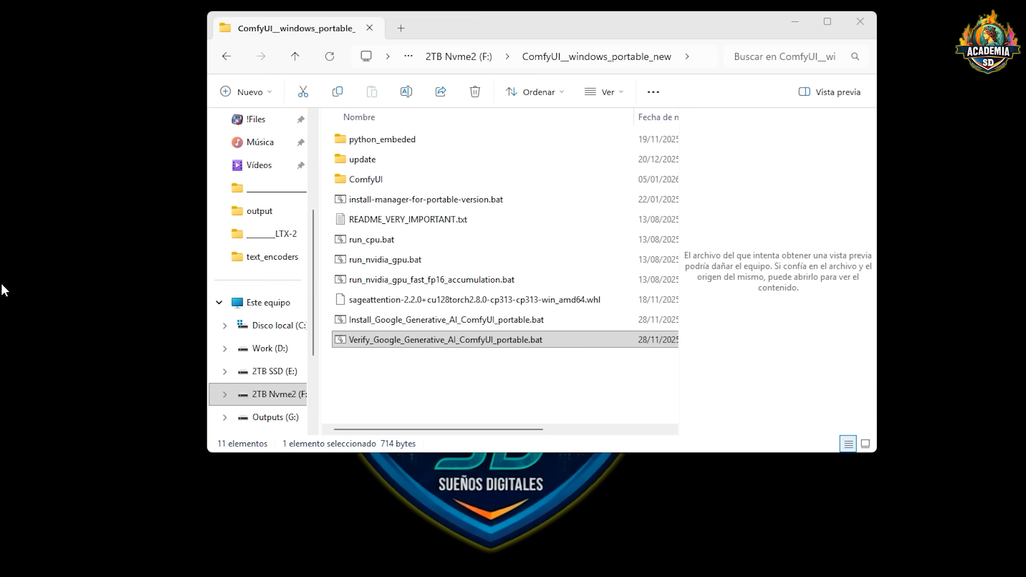
Run update_comfyui.bat from the portable installation's update folder and dismiss its console once it finishes.
{"action": "double_click", "coordinate": [382, 159]}
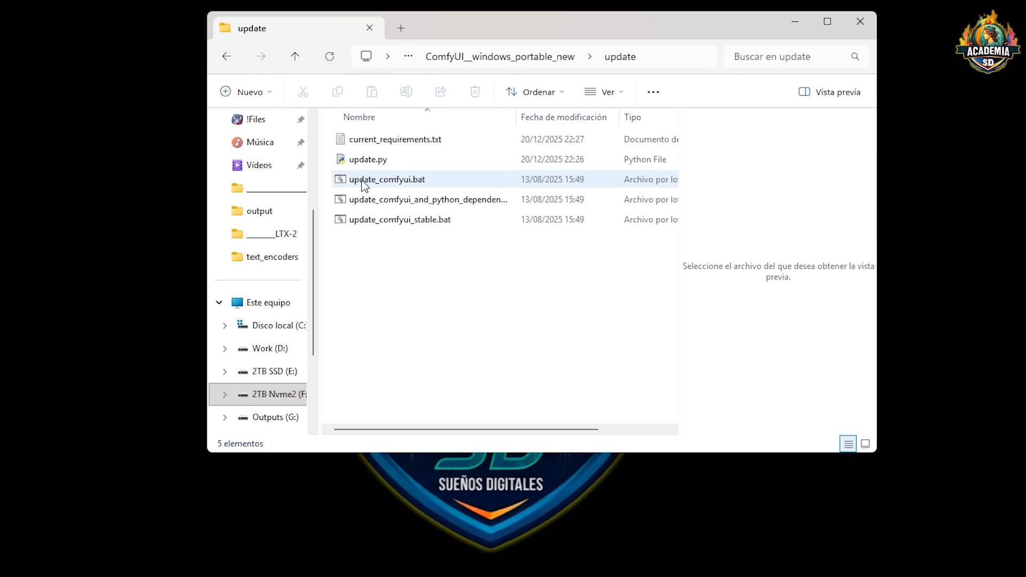
{"action": "double_click", "coordinate": [375, 180]}
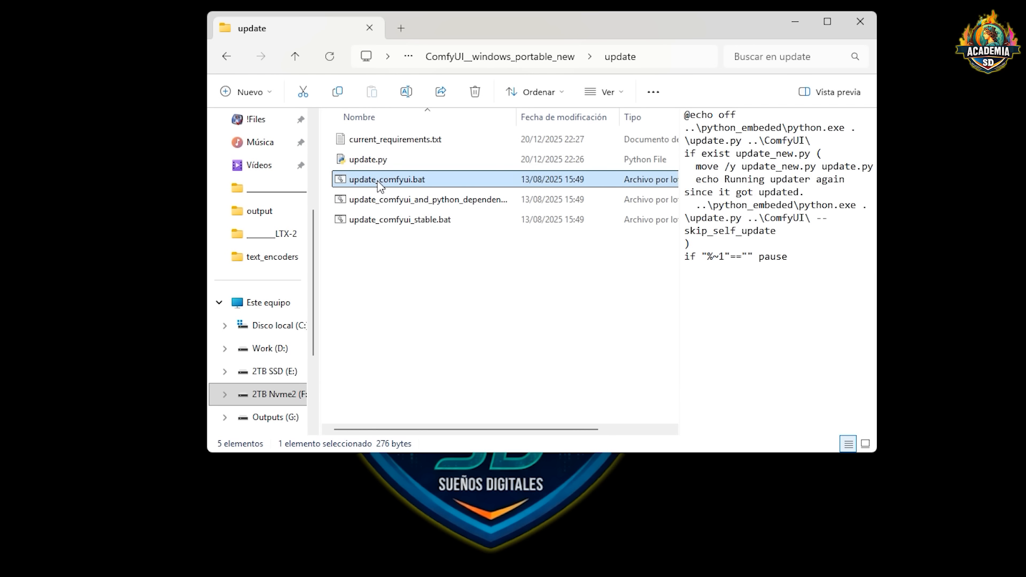
{"action": "left_click_drag", "start_coordinate": [524, 37], "coordinate": [617, 64]}
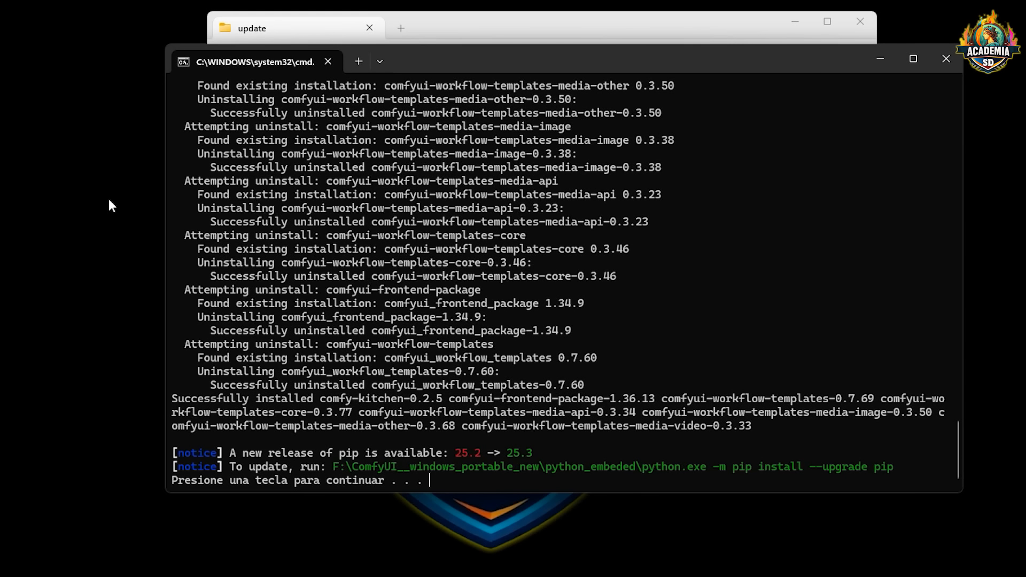
{"action": "key", "text": "Return"}
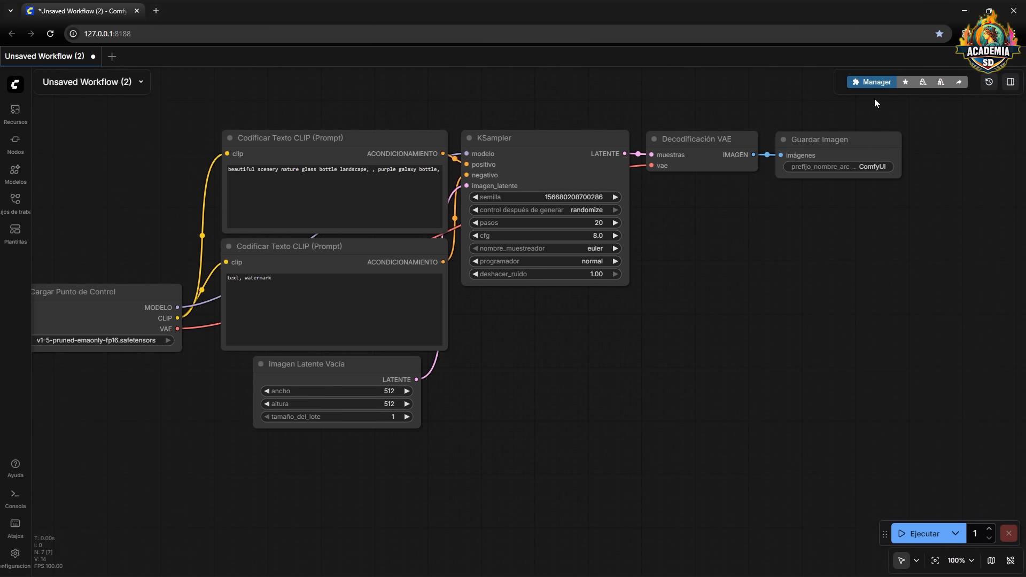
Update ComfyUI and all custom nodes through ComfyUI Manager, and restart the server to apply the updates.
{"action": "left_click", "coordinate": [876, 82]}
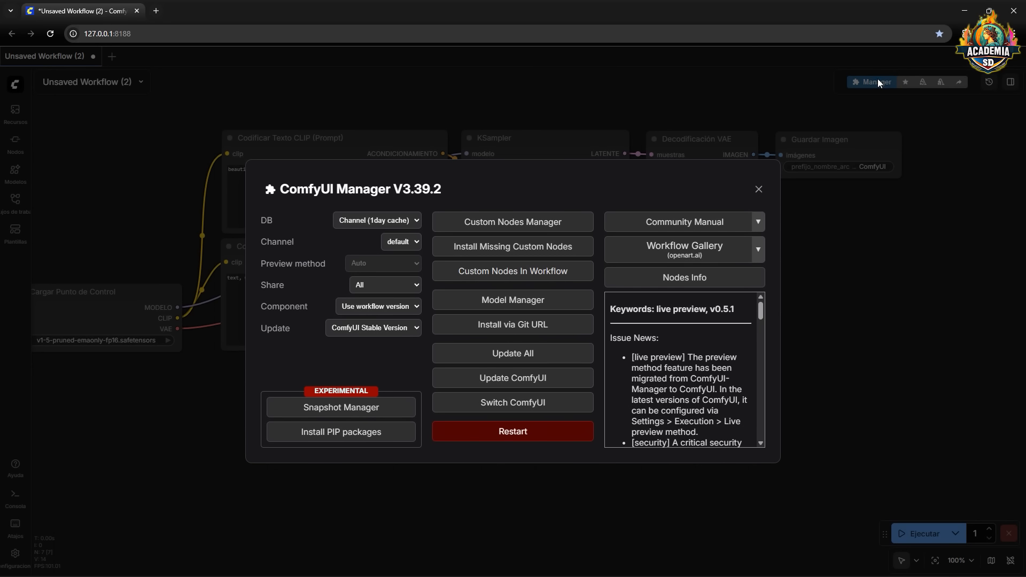
{"action": "left_click", "coordinate": [547, 350]}
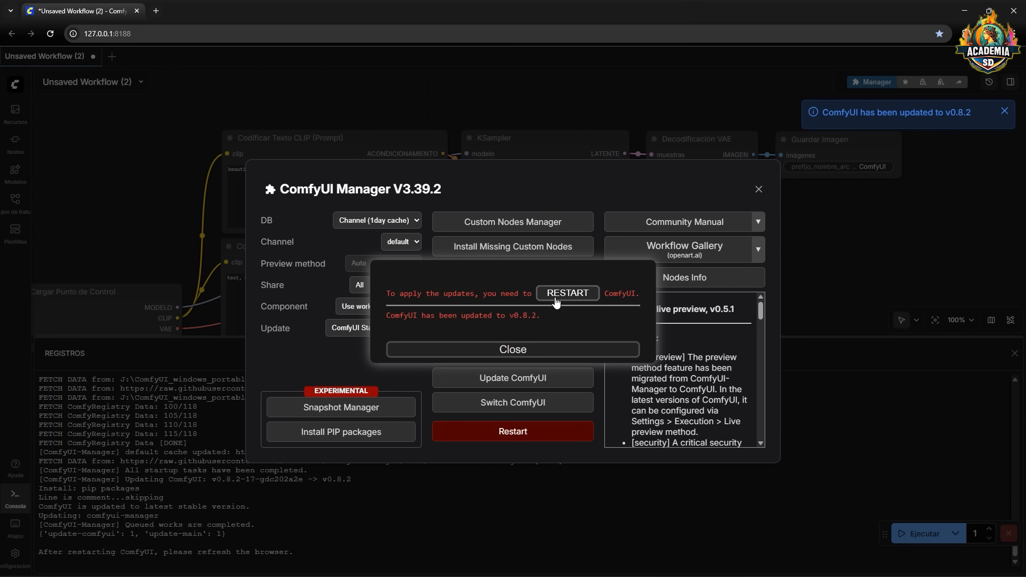
{"action": "left_click", "coordinate": [558, 296]}
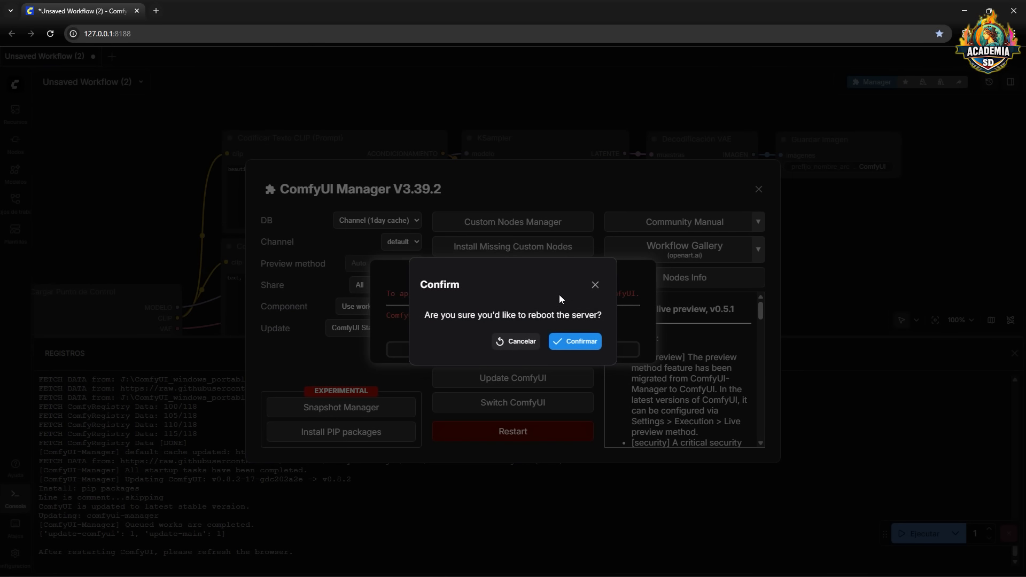
{"action": "left_click", "coordinate": [584, 345]}
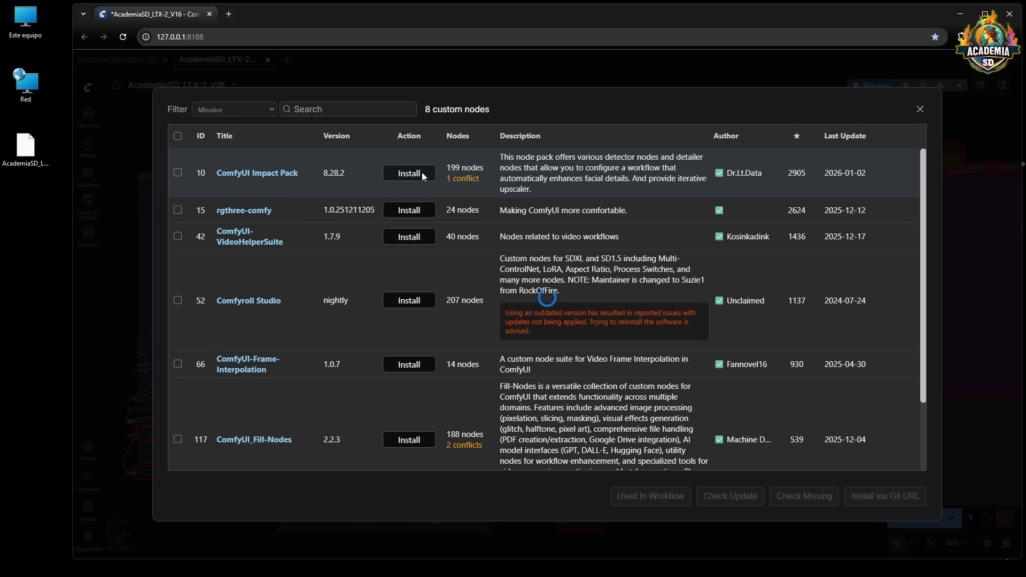
Install the latest versions of the missing node packs ComfyUI Impact Pack, rgthree-comfy and ComfyUI-VideoHelperSuite.
{"action": "left_click", "coordinate": [422, 174]}
{"action": "left_click", "coordinate": [572, 363]}
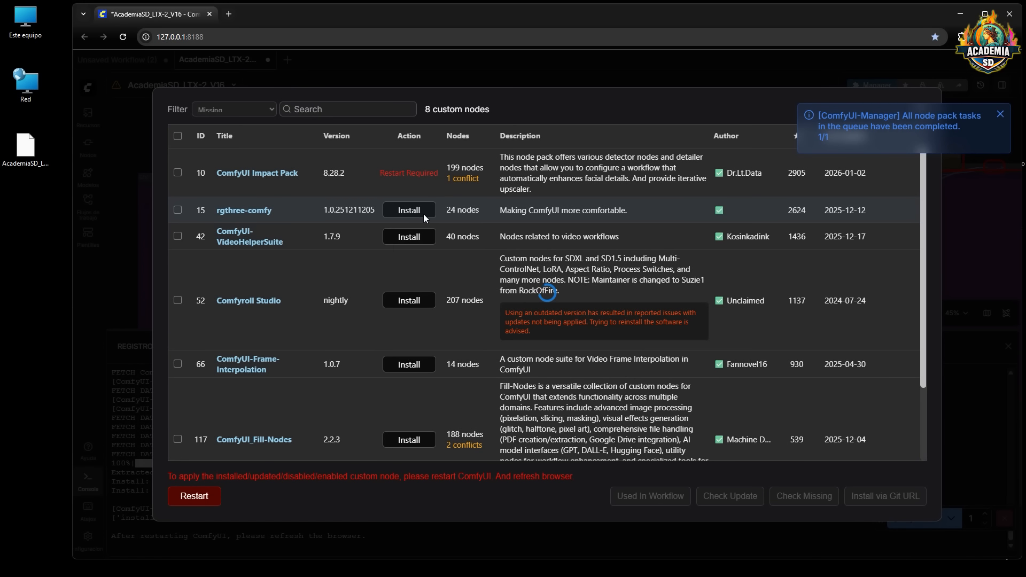
{"action": "left_click", "coordinate": [422, 213]}
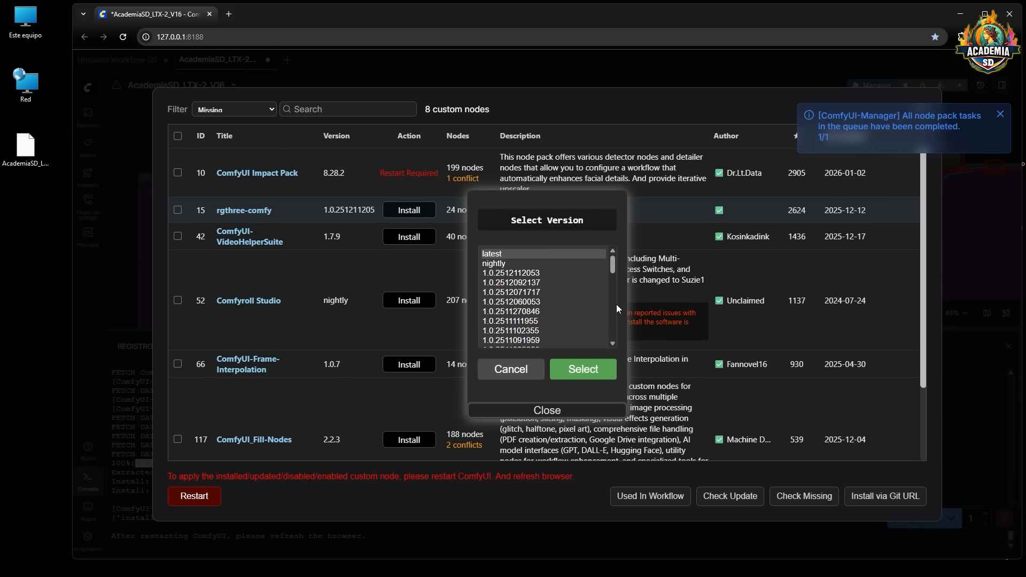
{"action": "left_click", "coordinate": [597, 374]}
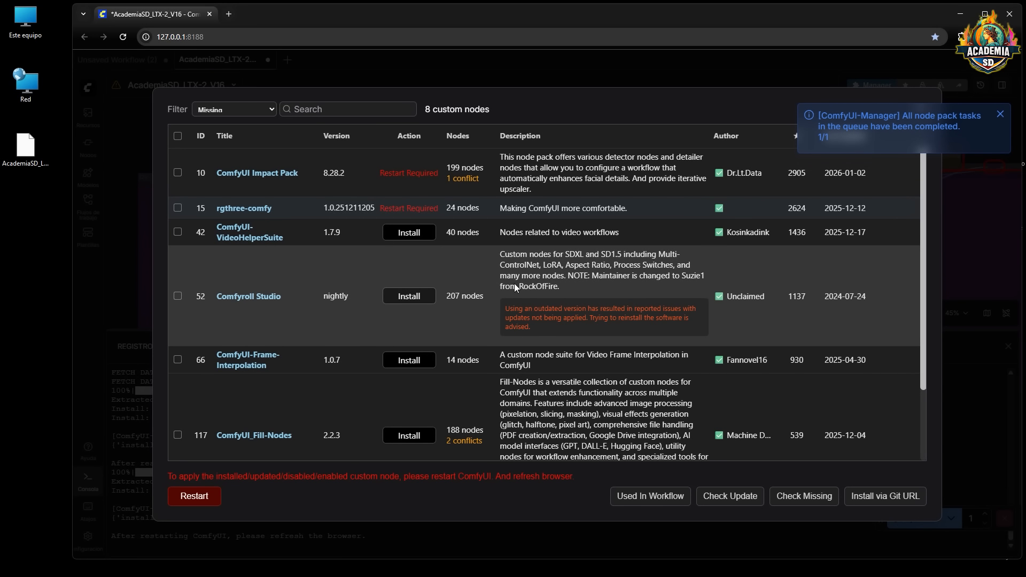
{"action": "left_click", "coordinate": [409, 232]}
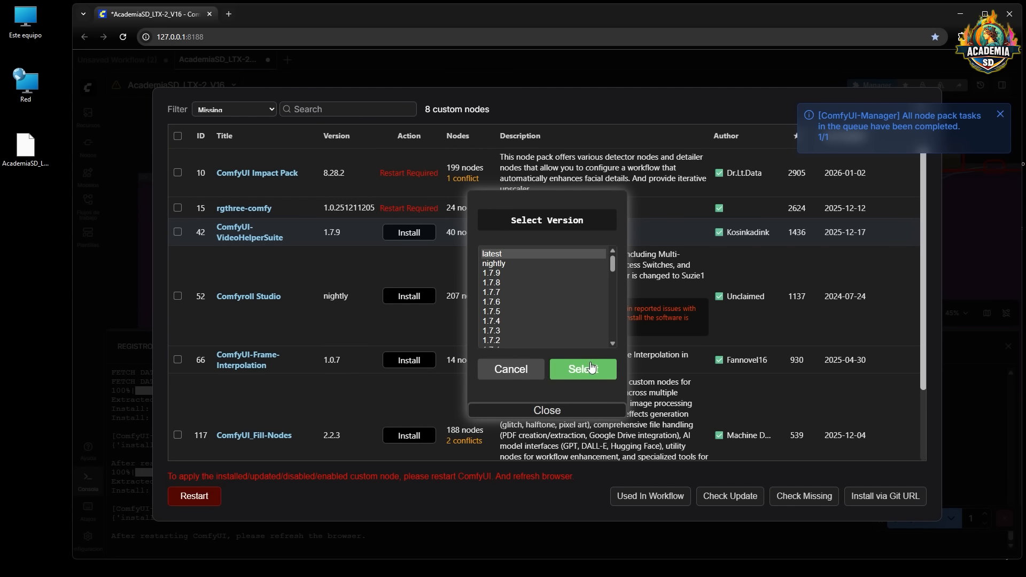
{"action": "left_click", "coordinate": [592, 368]}
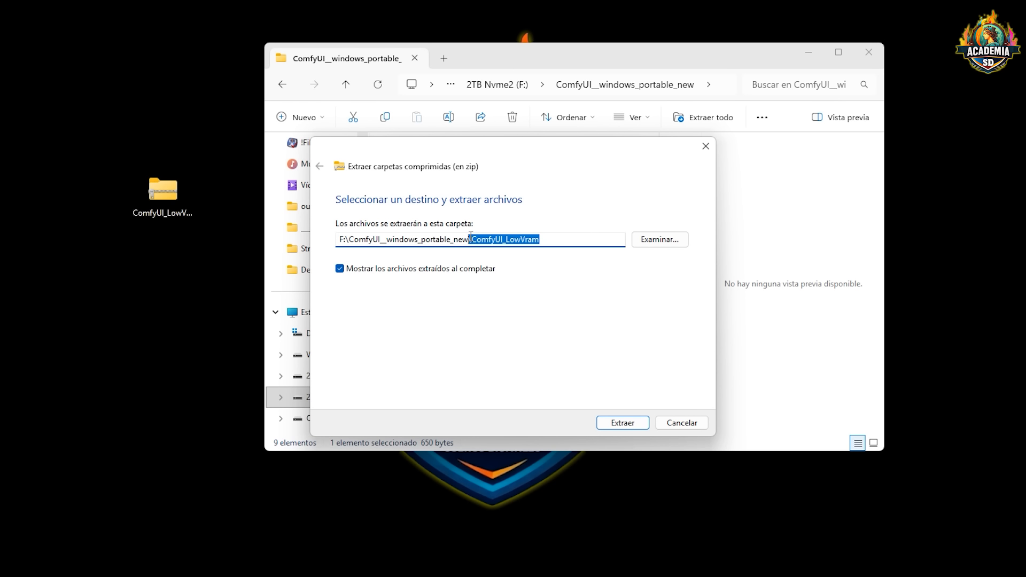
Extract ComfyUI_LowVram.zip directly into F:\ComfyUI__windows_portable_new and preview the two extracted LowVram launch scripts.
{"action": "key", "text": "BackSpace"}
{"action": "left_click", "coordinate": [620, 422]}
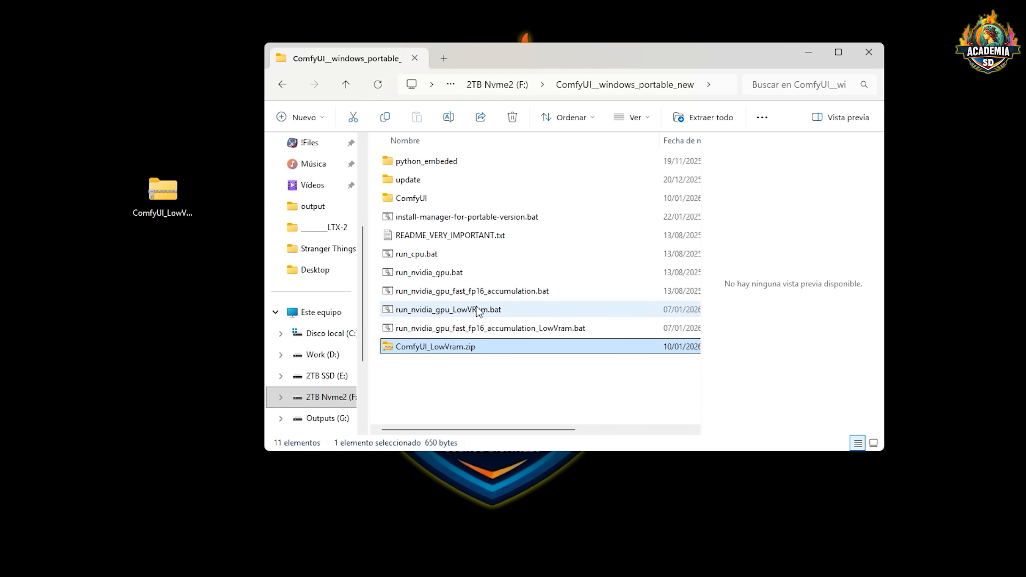
{"action": "left_click", "coordinate": [475, 332]}
{"action": "left_click", "coordinate": [480, 309]}
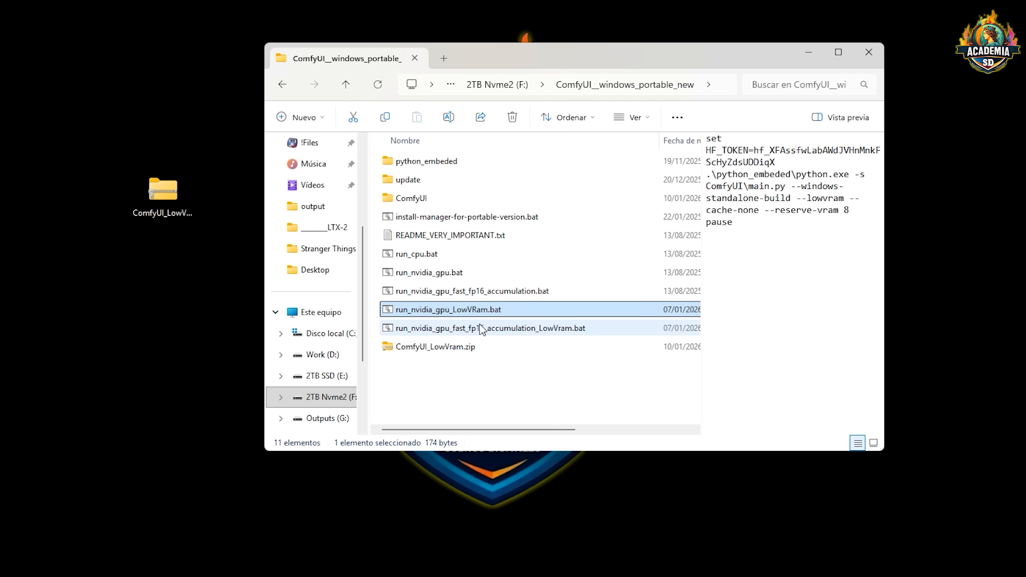
{"action": "left_click", "coordinate": [476, 328]}
Delete ComfyUI_LowVram.zip from the ComfyUI portable folder.
{"action": "left_click", "coordinate": [447, 346]}
{"action": "right_click", "coordinate": [447, 346]}
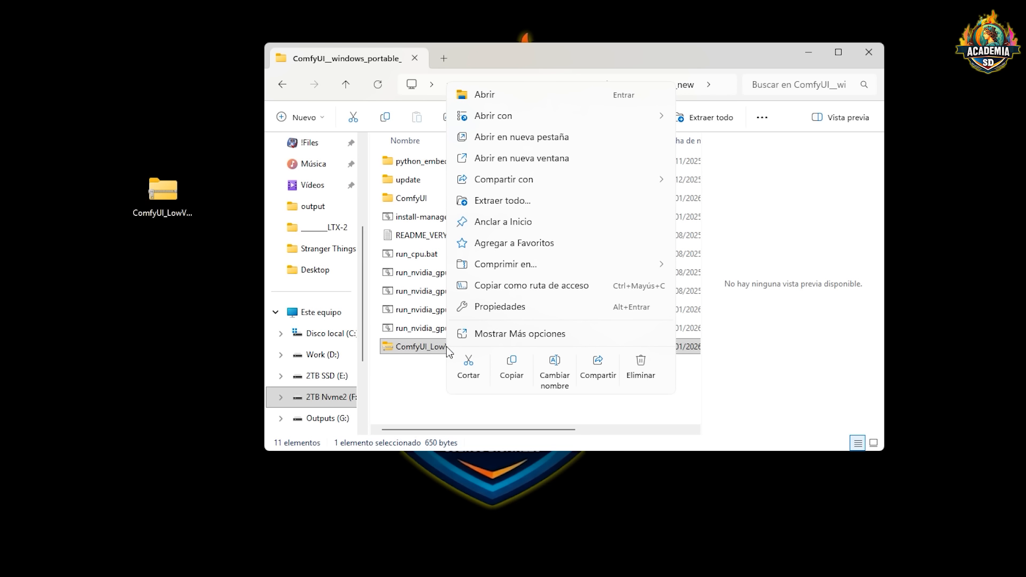
{"action": "left_click", "coordinate": [625, 376]}
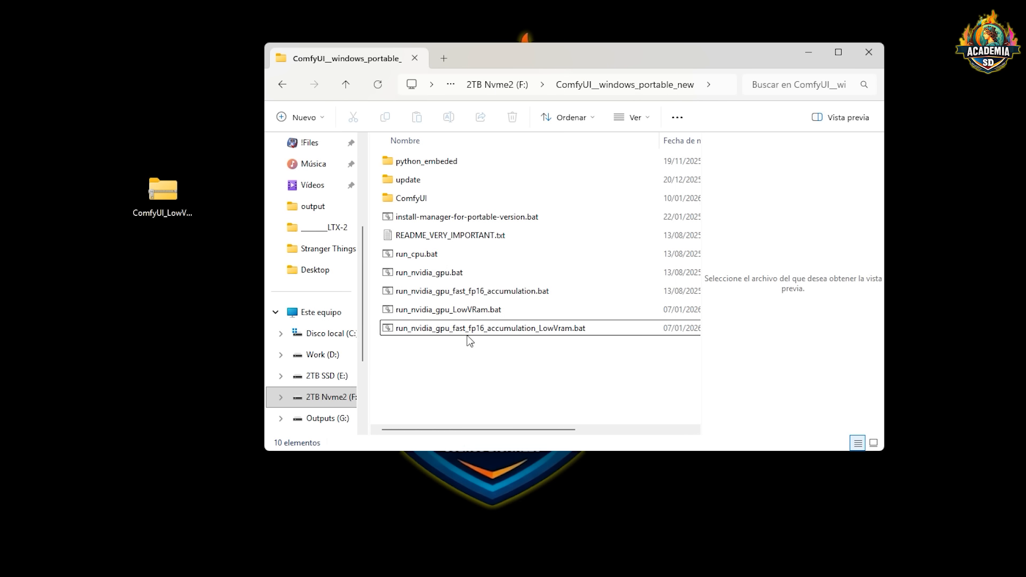
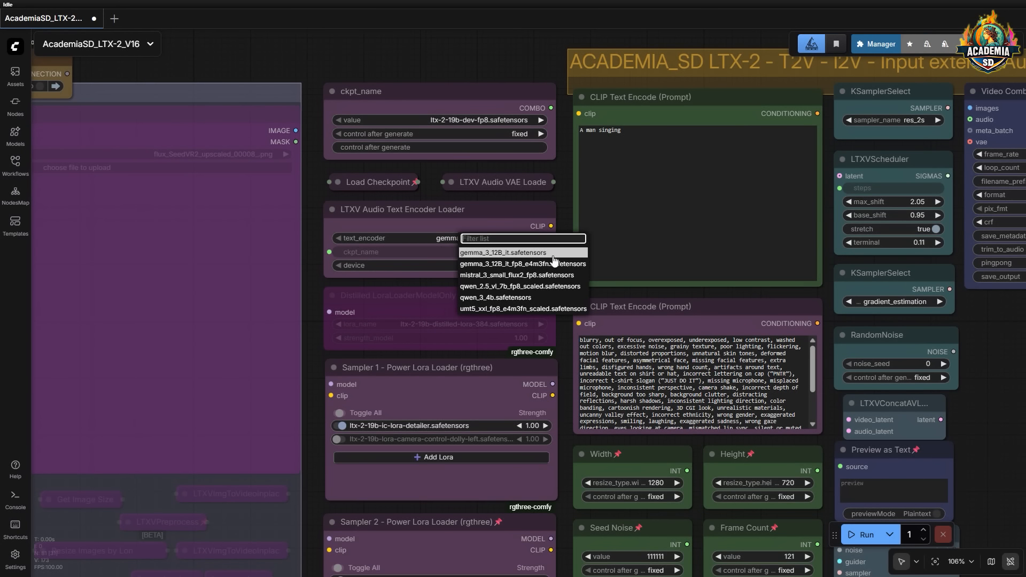
Try gemma_3_12B_it.safetensors as the LTXV audio text encoder, and settle on gemma_3_12B_it_fp8_e4m3fn.safetensors.
{"action": "left_click", "coordinate": [518, 253]}
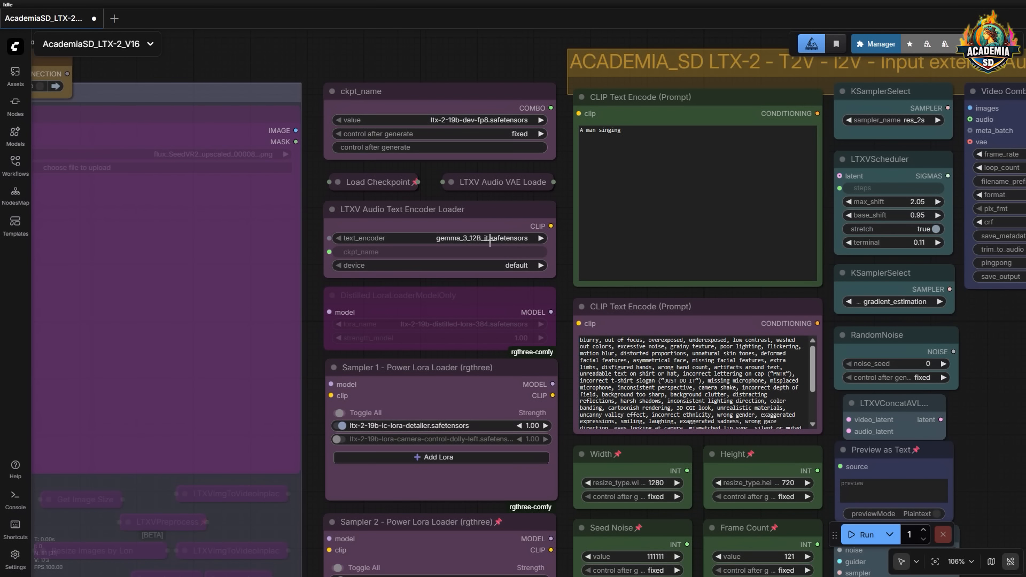
{"action": "left_click", "coordinate": [463, 239]}
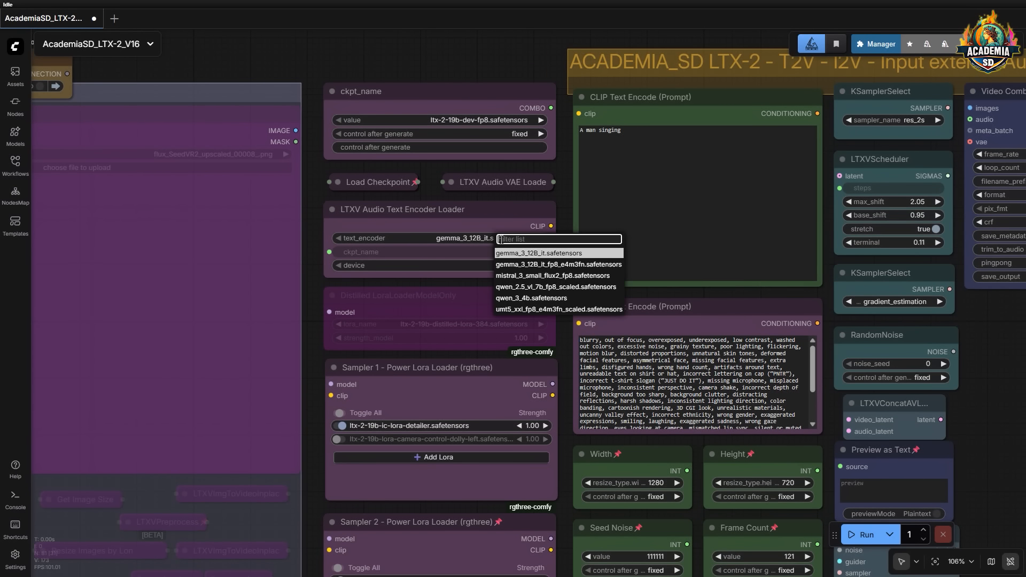
{"action": "left_click", "coordinate": [535, 263]}
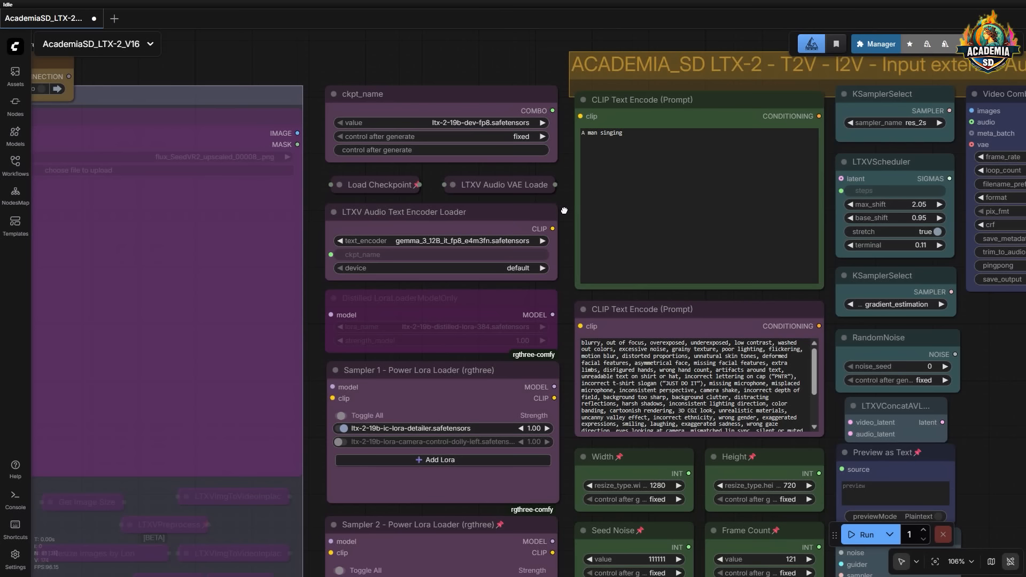
Choose ltx-2-19b-dev-fp8.safetensors as the checkpoint and enable the bypassed Distilled LoraLoaderModelOnly node.
{"action": "left_click_drag", "start_coordinate": [448, 68], "coordinate": [449, 85]}
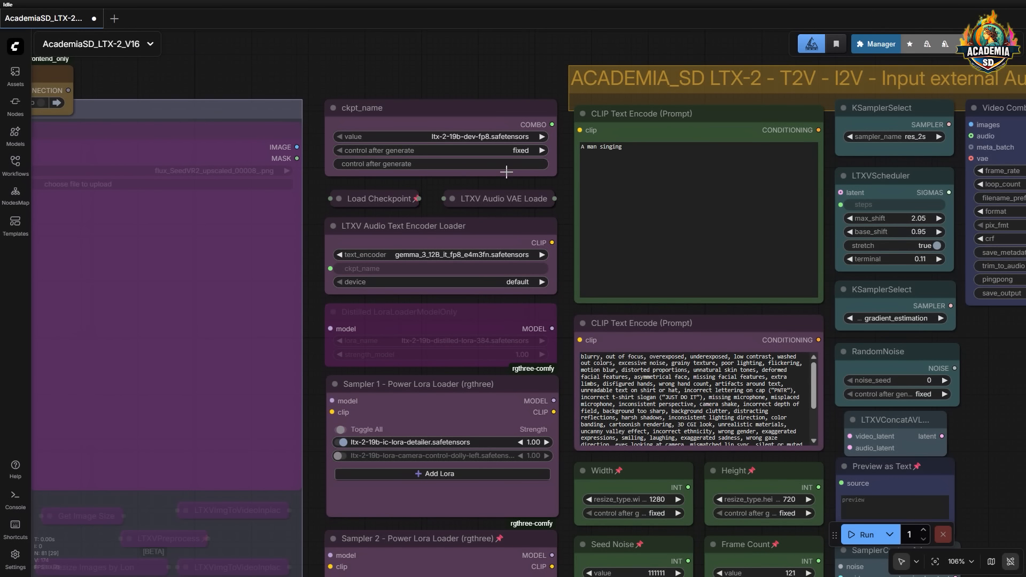
{"action": "left_click", "coordinate": [489, 137]}
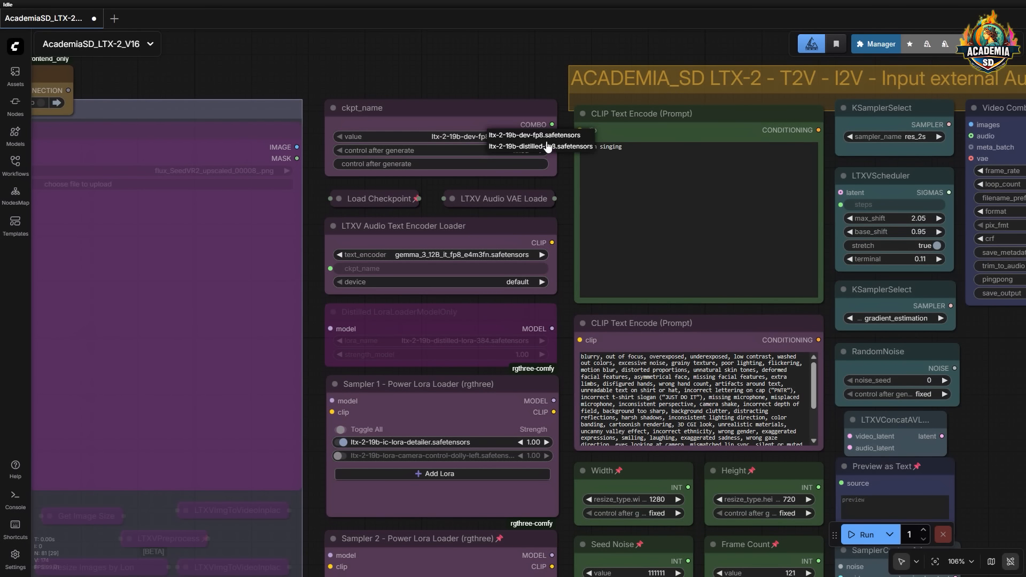
{"action": "left_click", "coordinate": [507, 134]}
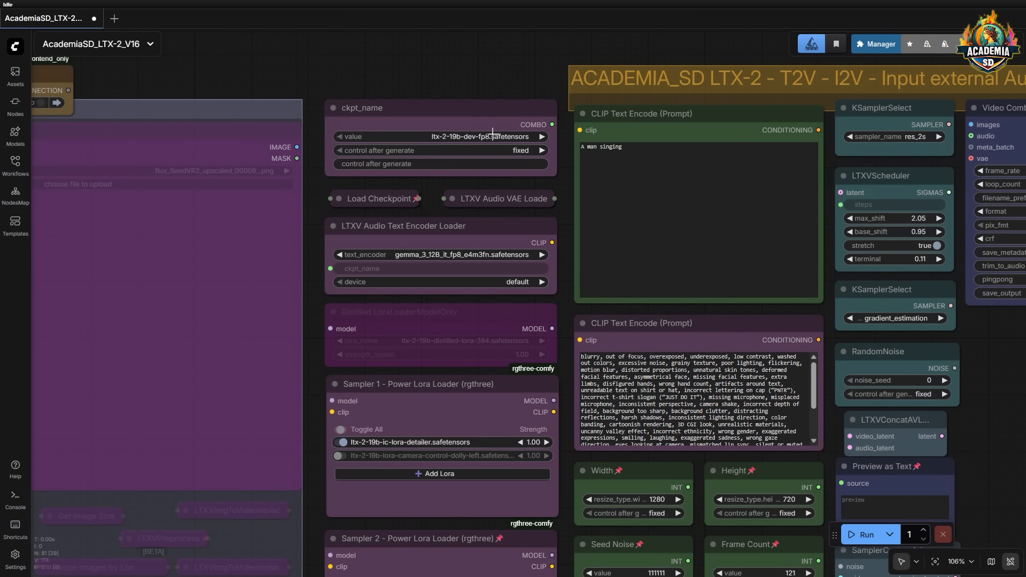
{"action": "left_click", "coordinate": [455, 312]}
{"action": "key", "text": "ctrl+b"}
Switch the checkpoint to ltx-2-19b-distilled-fp8.safetensors and bypass the Distilled LoraLoaderModelOnly node.
{"action": "left_click", "coordinate": [489, 137]}
{"action": "left_click", "coordinate": [440, 147]}
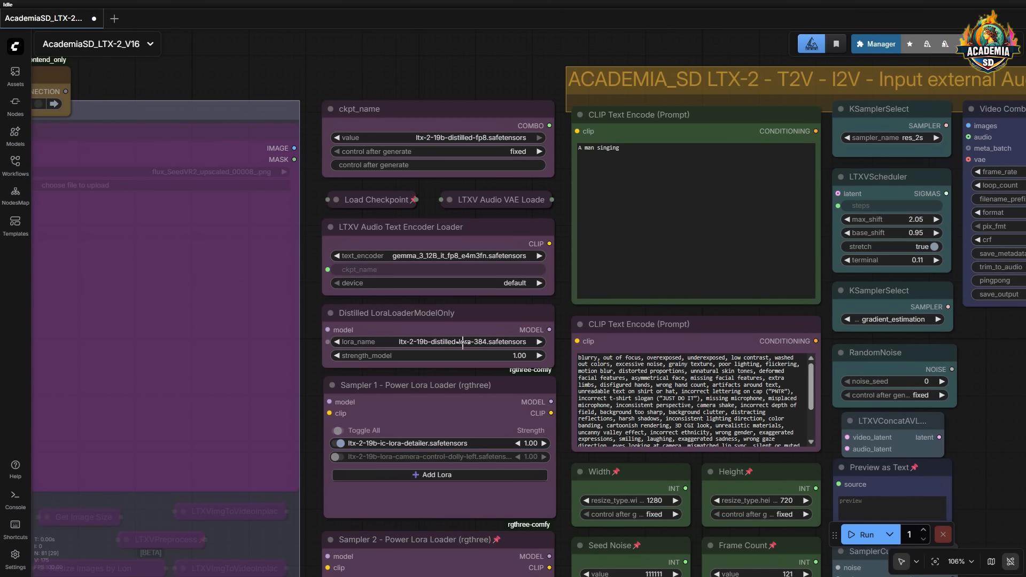
{"action": "right_click", "coordinate": [468, 312]}
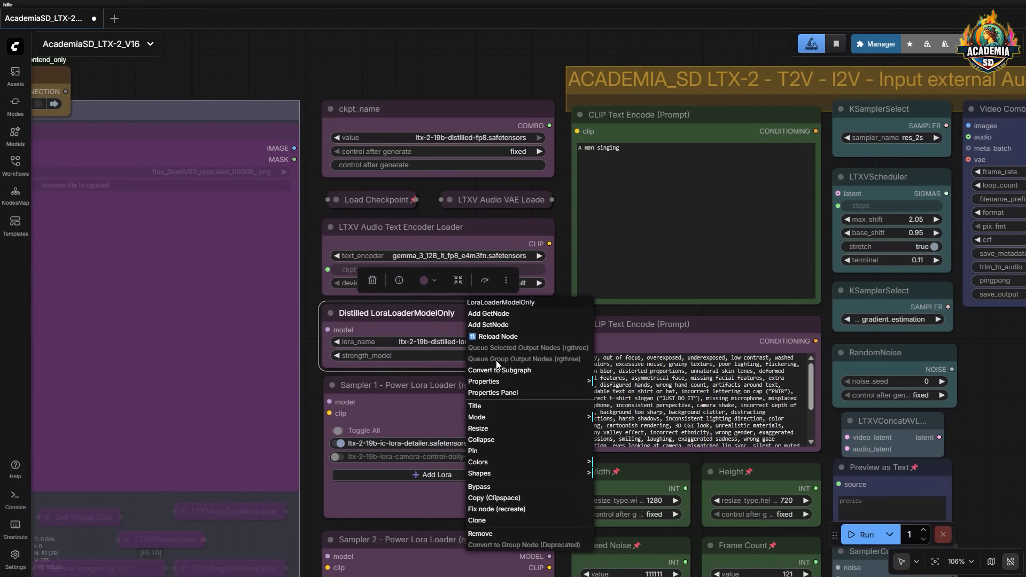
{"action": "left_click", "coordinate": [489, 483]}
Re-enable the Distilled LoraLoaderModelOnly node and set the checkpoint back to ltx-2-19b-dev-fp8.safetensors.
{"action": "right_click", "coordinate": [496, 332]}
{"action": "left_click", "coordinate": [521, 504]}
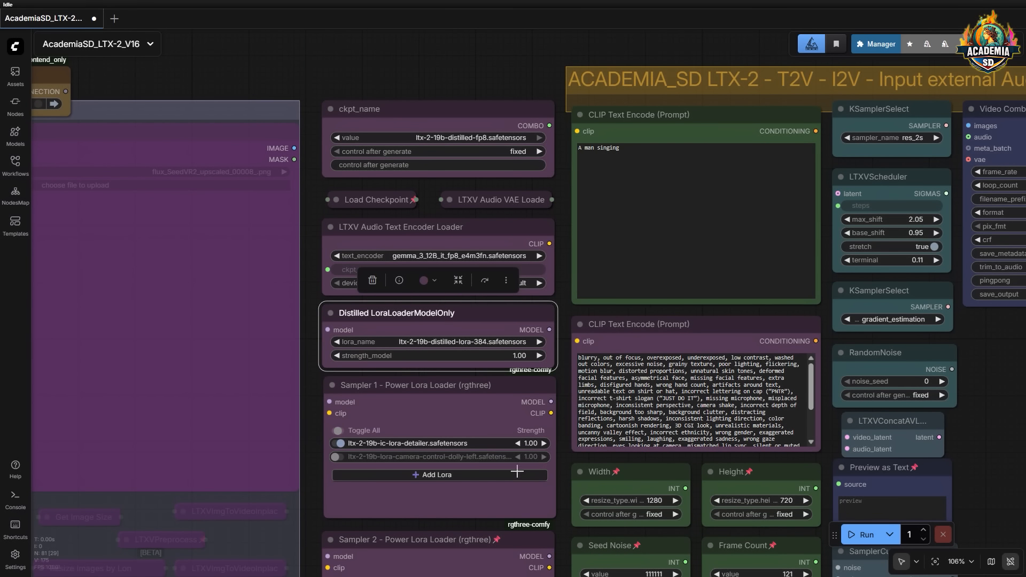
{"action": "left_click", "coordinate": [453, 138]}
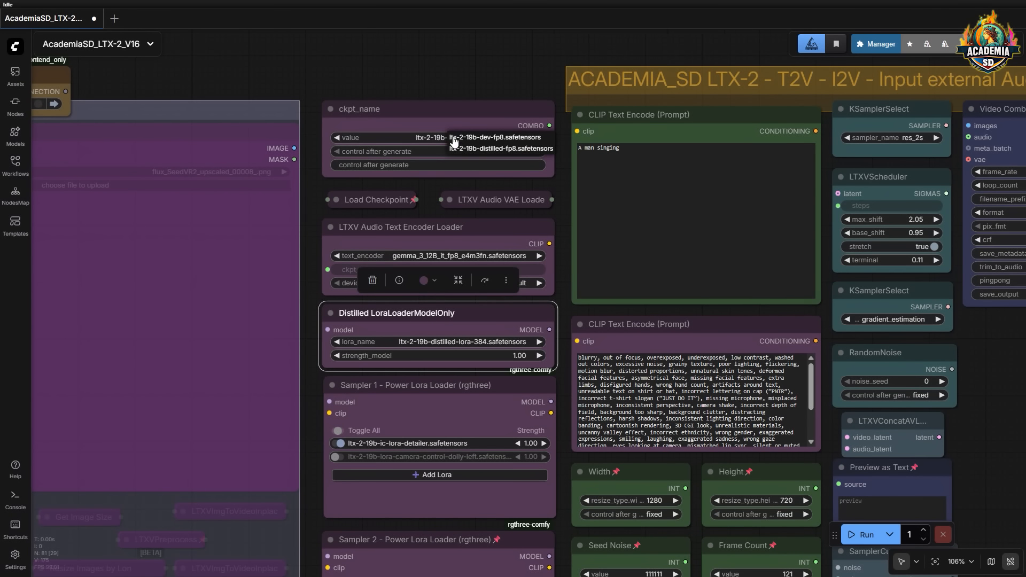
{"action": "left_click", "coordinate": [480, 133]}
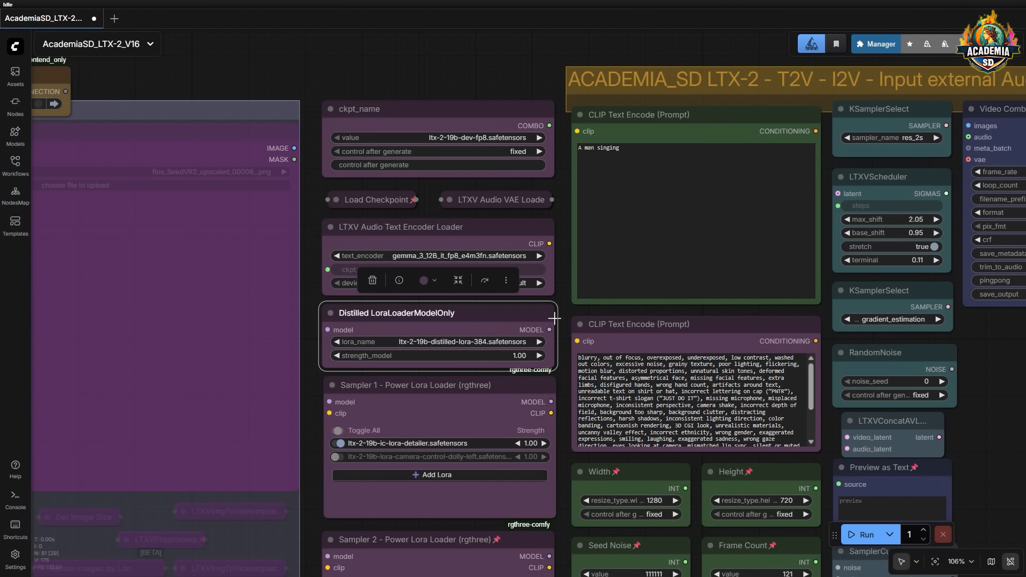
{"action": "left_click_drag", "start_coordinate": [563, 341], "coordinate": [502, 80]}
{"action": "left_click_drag", "start_coordinate": [625, 521], "coordinate": [588, 350]}
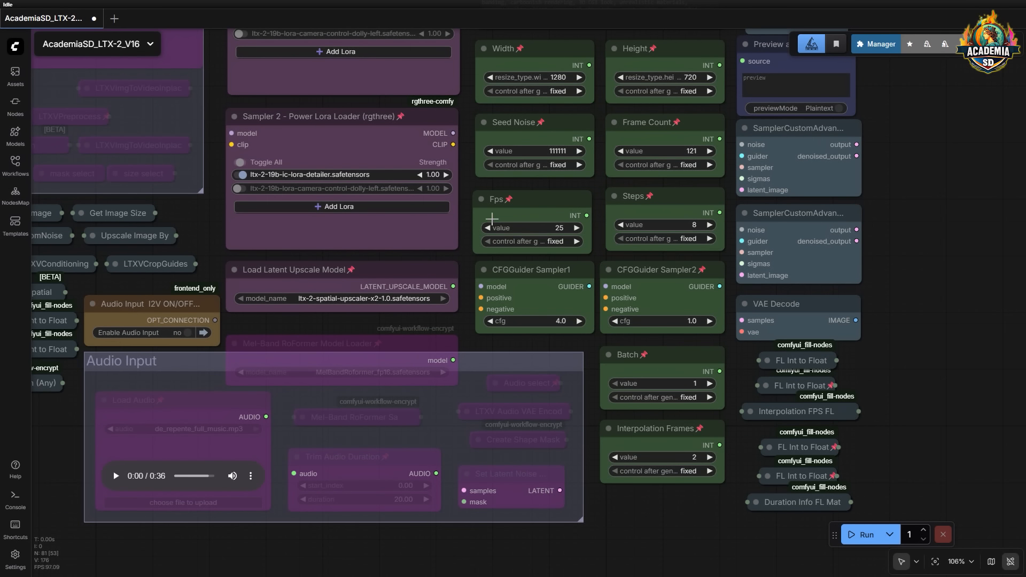
{"action": "scroll", "coordinate": [594, 345], "scroll_direction": "down", "scroll_amount": 4}
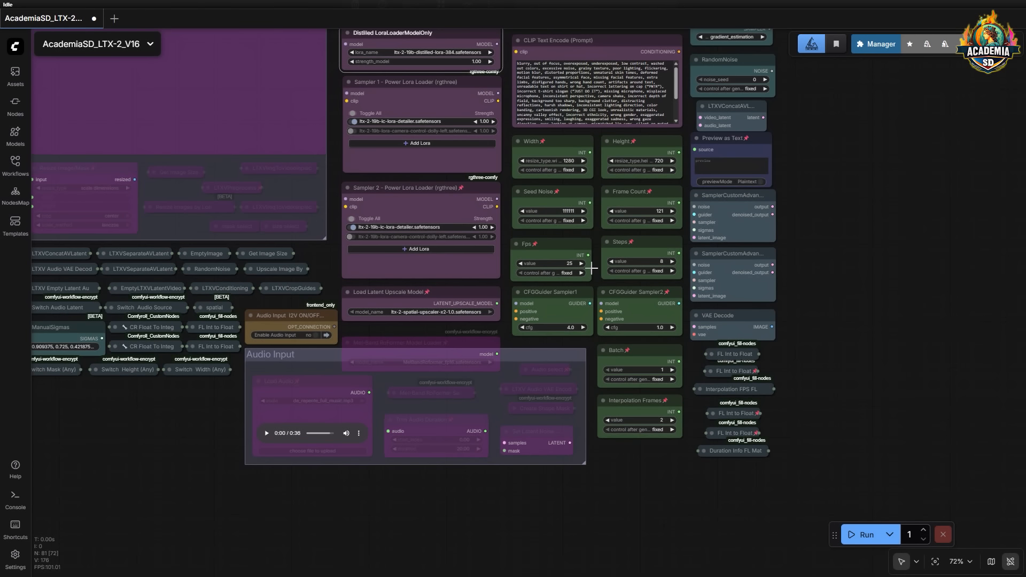
Set the Steps value to 20 and the CFGGuider Sampler1 cfg to 1.
{"action": "left_click_drag", "start_coordinate": [592, 269], "coordinate": [707, 497]}
{"action": "left_click_drag", "start_coordinate": [624, 257], "coordinate": [625, 305]}
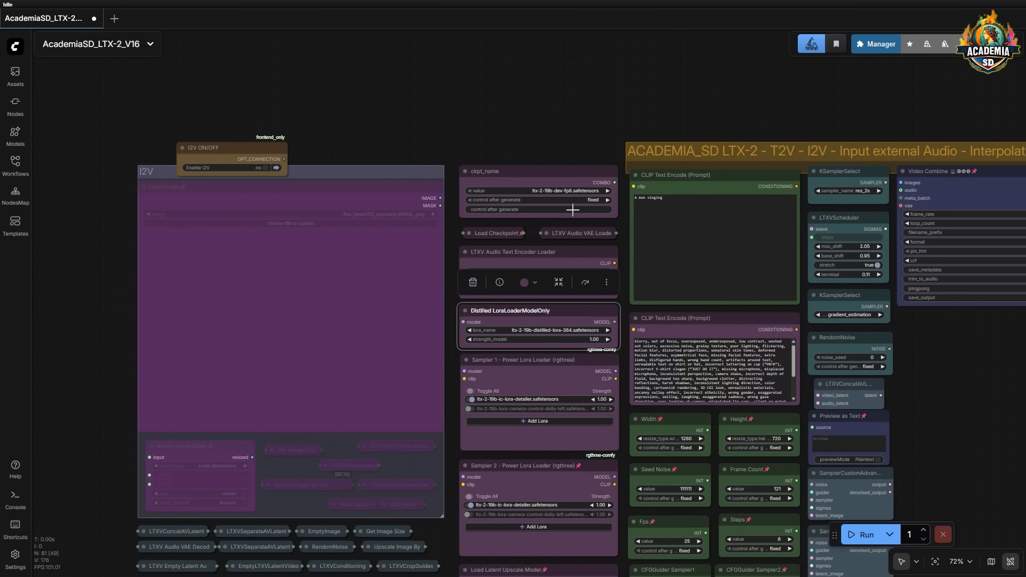
{"action": "left_click_drag", "start_coordinate": [908, 401], "coordinate": [766, 131]}
{"action": "scroll", "coordinate": [635, 270], "scroll_direction": "up", "scroll_amount": 3}
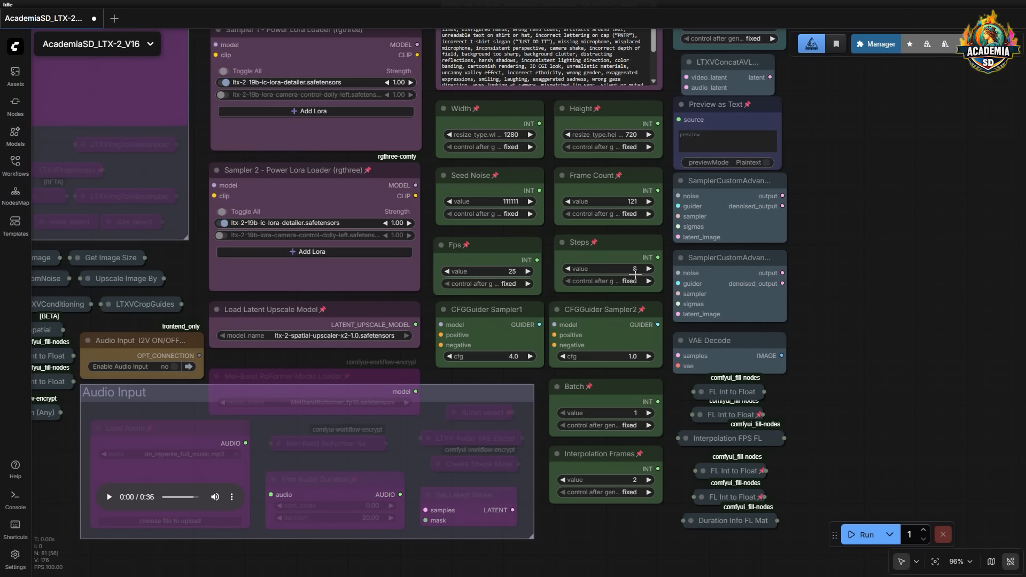
{"action": "left_click", "coordinate": [634, 269]}
{"action": "type", "text": "20"}
{"action": "key", "text": "Return"}
{"action": "left_click", "coordinate": [506, 356]}
{"action": "type", "text": "1"}
{"action": "key", "text": "Return"}
Return the Steps value to 8 and the CFGGuider Sampler1 cfg to 4.
{"action": "left_click", "coordinate": [627, 269]}
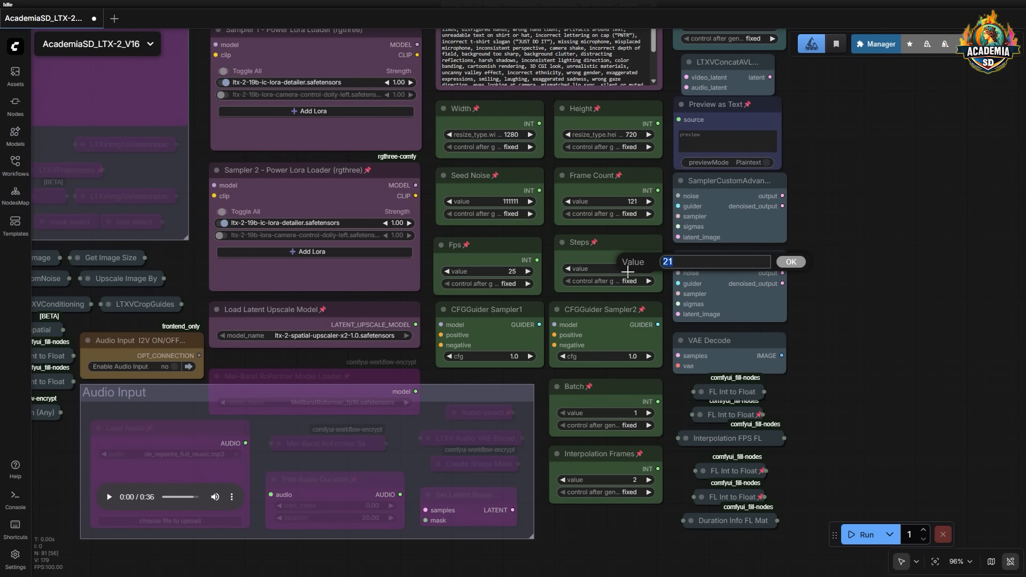
{"action": "type", "text": "8"}
{"action": "key", "text": "Return"}
{"action": "left_click", "coordinate": [514, 356]}
{"action": "type", "text": "4"}
{"action": "key", "text": "Return"}
Lower the ltx-2-19b-ic-lora-detailer strength to 0.60 in the Sampler 1 Power Lora Loader.
{"action": "left_click", "coordinate": [320, 170]}
{"action": "left_click_drag", "start_coordinate": [328, 155], "coordinate": [486, 287]}
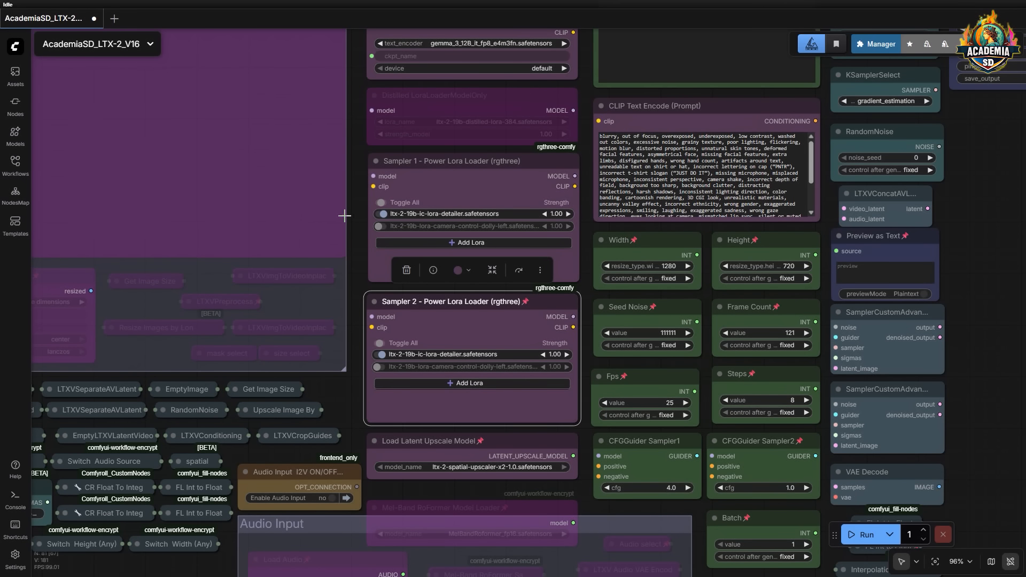
{"action": "left_click", "coordinate": [363, 220]}
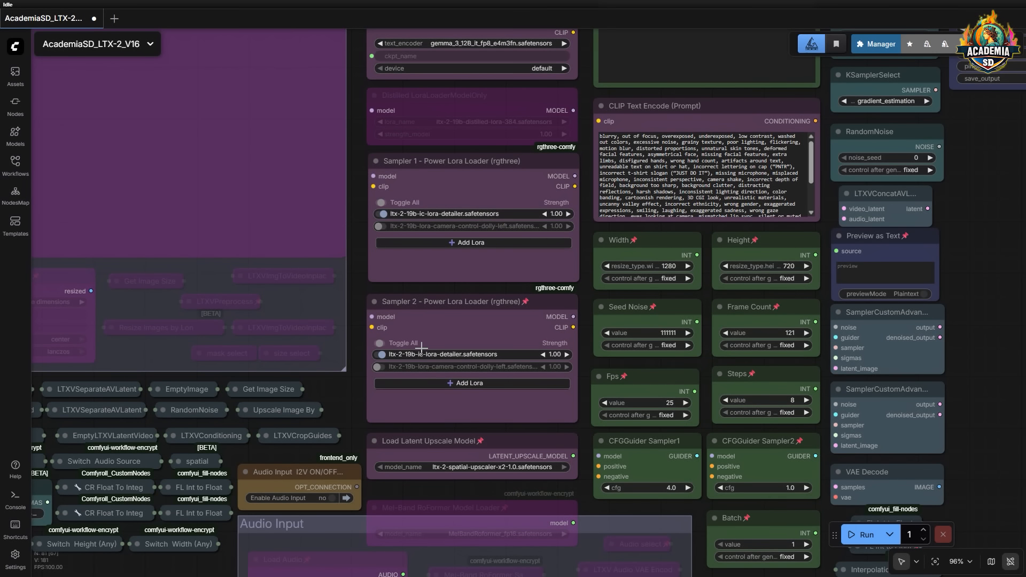
{"action": "left_click", "coordinate": [544, 214]}
{"action": "left_click", "coordinate": [545, 214]}
{"action": "left_click", "coordinate": [544, 213]}
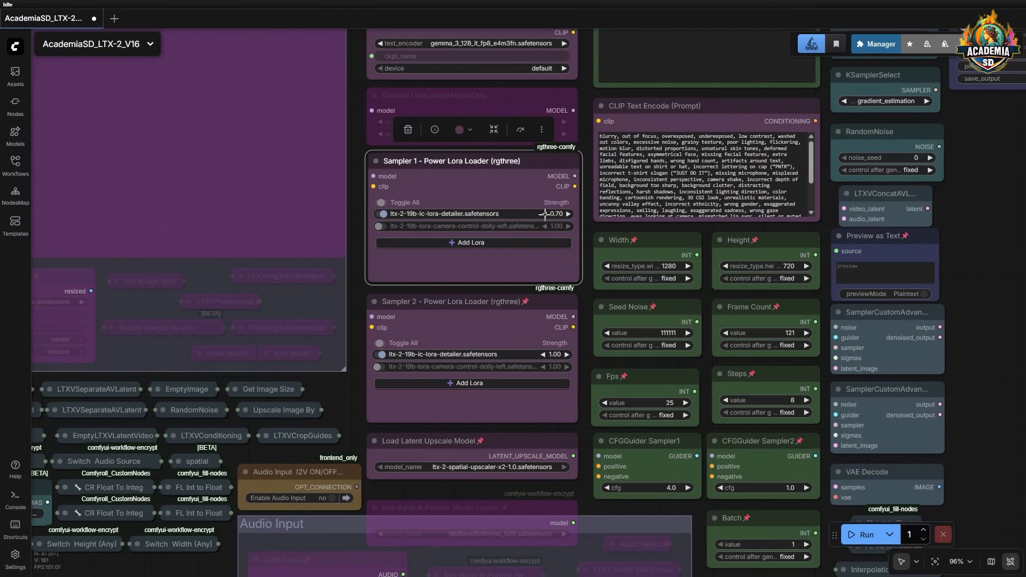
{"action": "left_click", "coordinate": [545, 214]}
Try a lower ltx-2-19b-ic-lora-detailer strength in the Sampler 2 Power Lora Loader, and return it to 1.00.
{"action": "left_click", "coordinate": [543, 354]}
{"action": "left_click", "coordinate": [543, 354]}
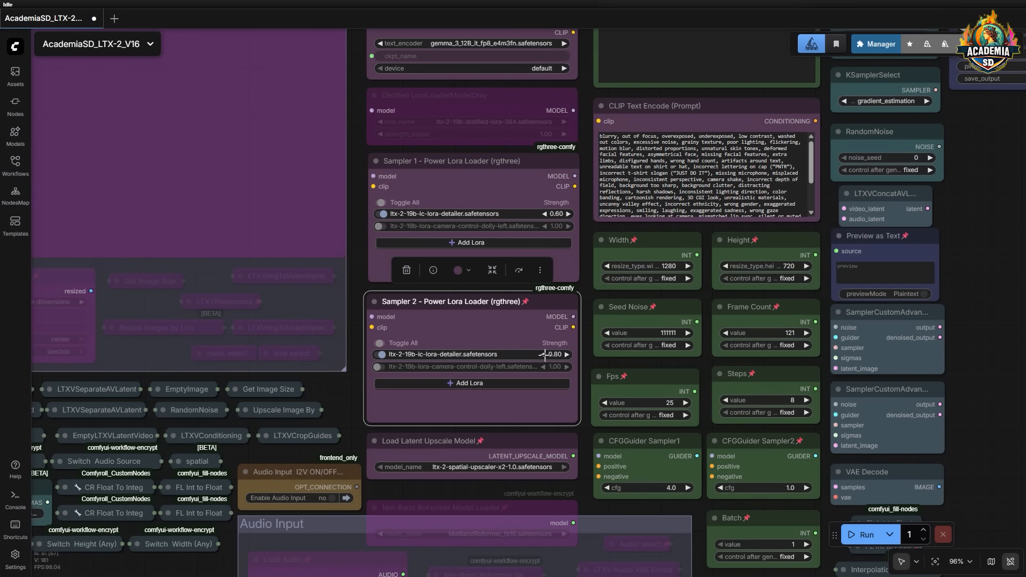
{"action": "left_click", "coordinate": [544, 354]}
{"action": "left_click", "coordinate": [545, 354]}
{"action": "left_click", "coordinate": [566, 355]}
{"action": "left_click", "coordinate": [565, 356]}
{"action": "left_click", "coordinate": [565, 356]}
{"action": "left_click", "coordinate": [561, 355]}
Enable the ltx-2-19b-lora-camera-control-dolly-left LoRA in the Sampler 1 loader and look through the LoRAs available to add.
{"action": "left_click", "coordinate": [379, 226]}
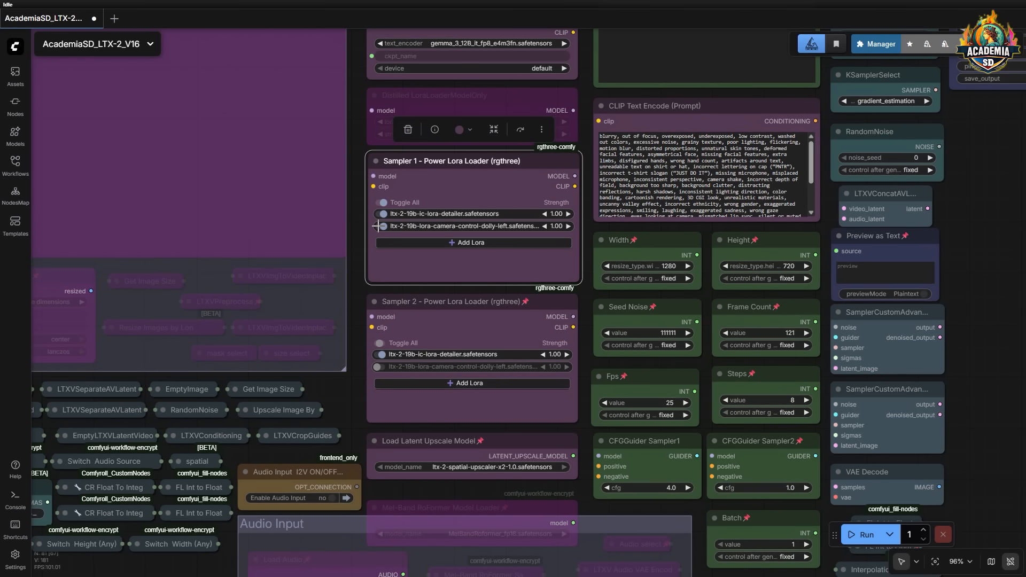
{"action": "left_click", "coordinate": [454, 227]}
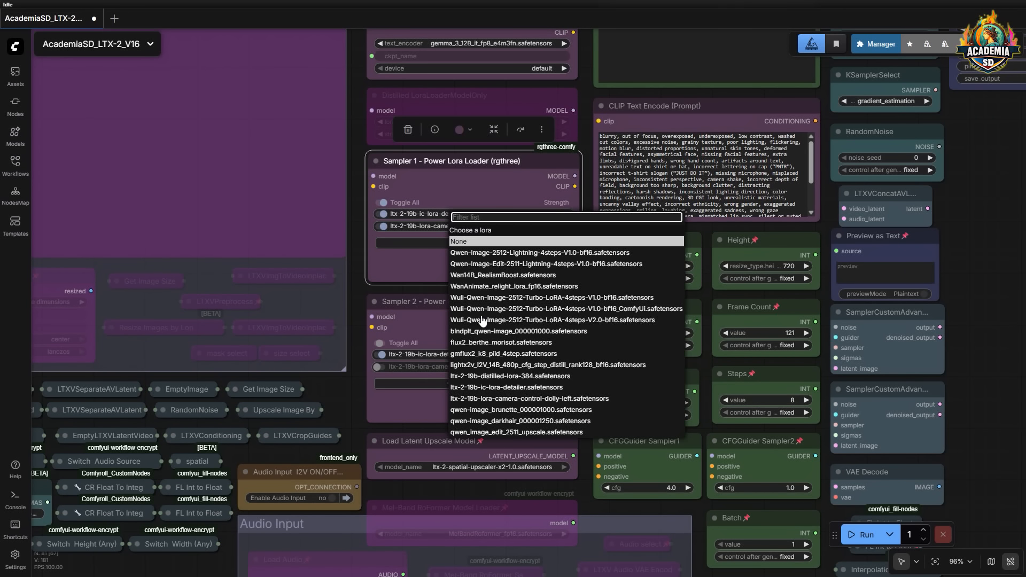
{"action": "left_click", "coordinate": [534, 398]}
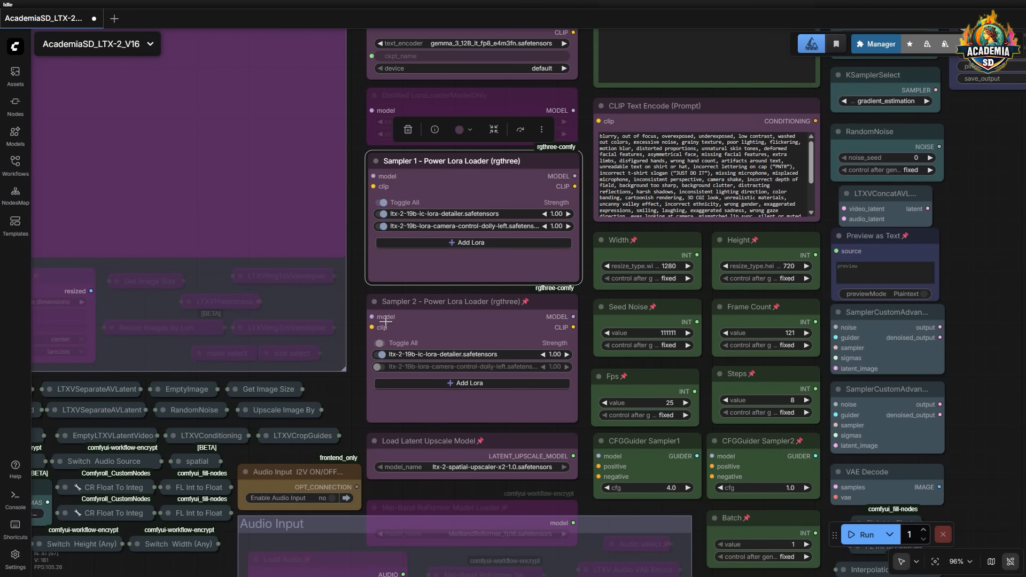
{"action": "left_click", "coordinate": [473, 243]}
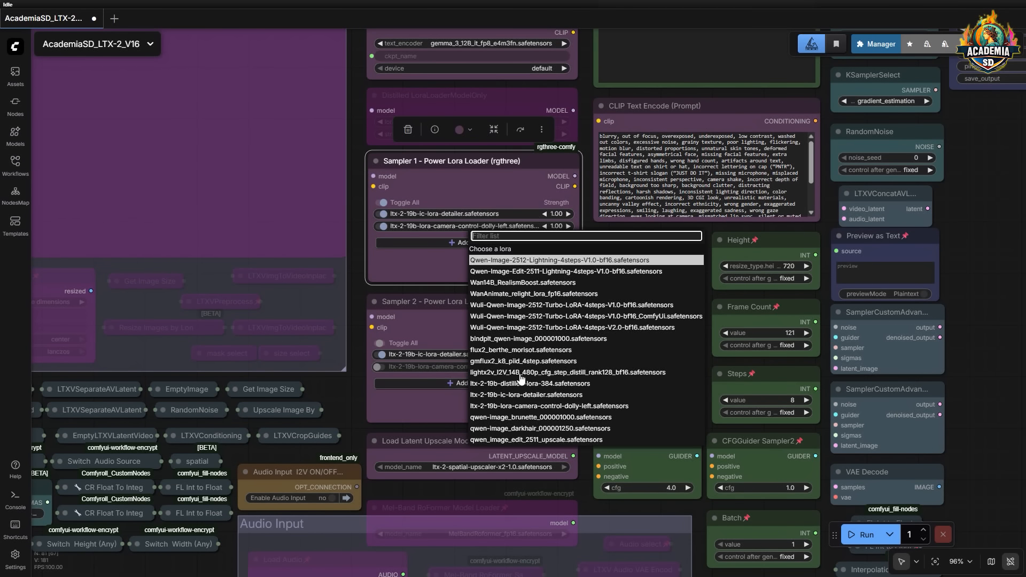
{"action": "left_click", "coordinate": [366, 269]}
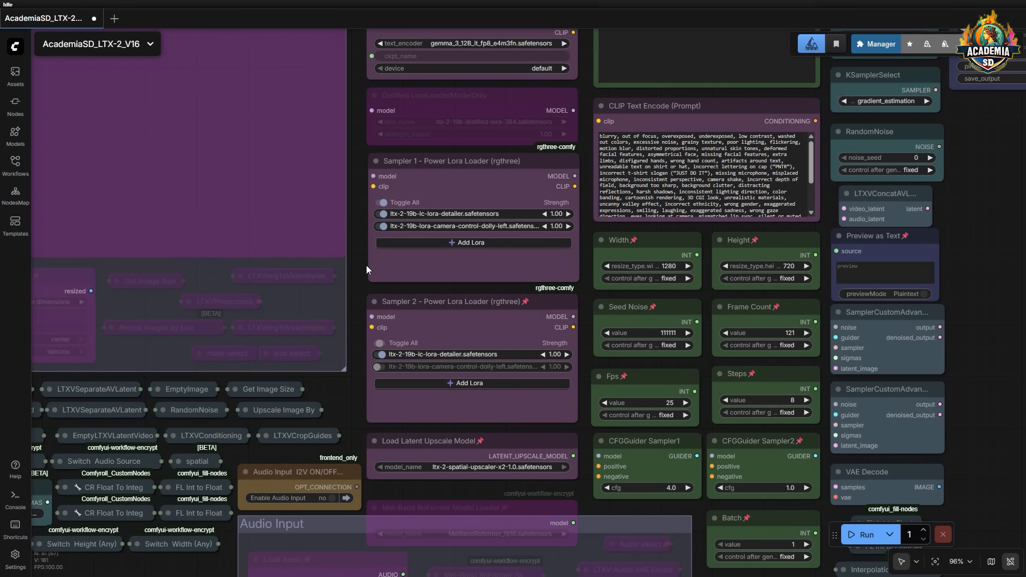
Turn off the camera-control LoRA in the Sampler 1 loader and try the detailer LoRA toggles in both loaders.
{"action": "left_click", "coordinate": [383, 226]}
{"action": "left_click", "coordinate": [383, 213]}
{"action": "left_click", "coordinate": [382, 354]}
Enable the Audio Input group briefly and switch it off again.
{"action": "left_click_drag", "start_coordinate": [354, 434], "coordinate": [355, 215]}
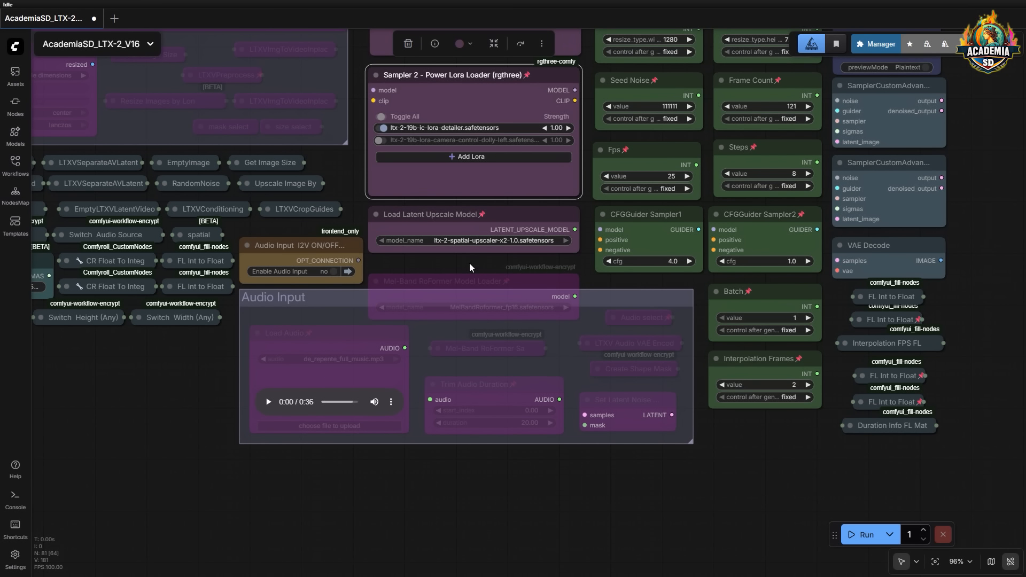
{"action": "left_click", "coordinate": [487, 484]}
{"action": "left_click", "coordinate": [262, 275]}
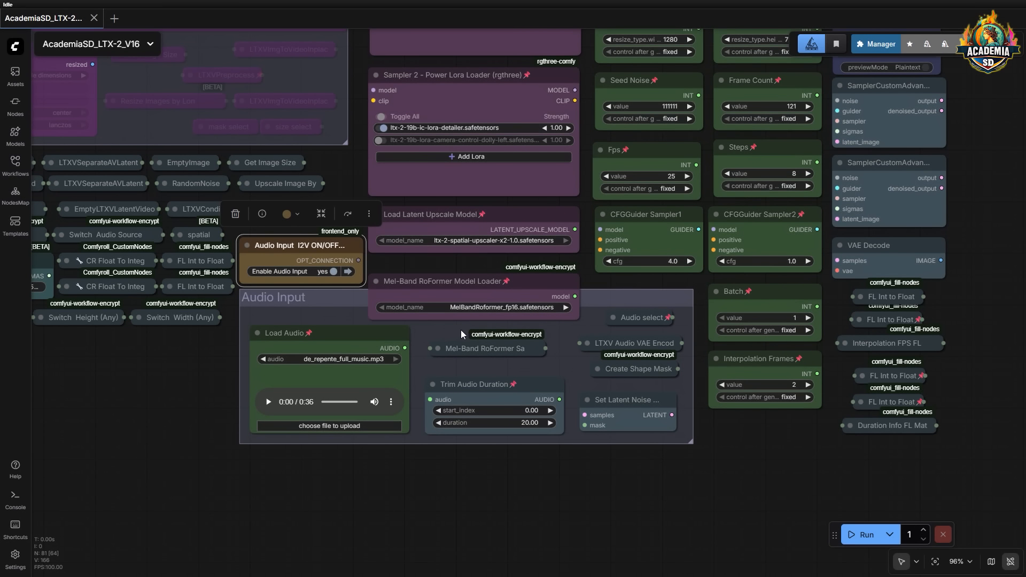
{"action": "left_click", "coordinate": [327, 270]}
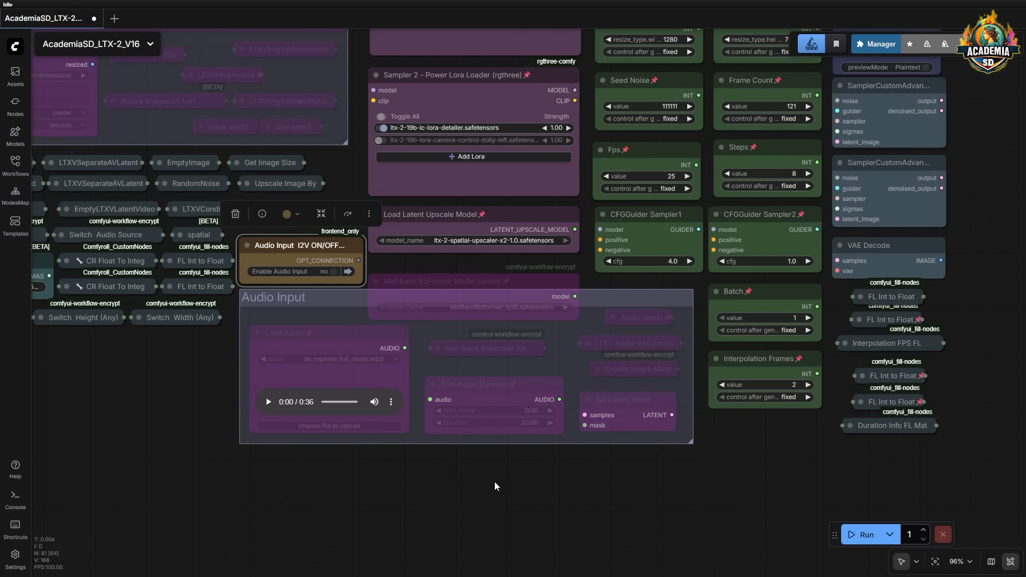
Review the negative prompt and the width, height, seed, frame count, fps and steps settings.
{"action": "scroll", "coordinate": [494, 482], "scroll_direction": "up", "scroll_amount": 10}
{"action": "left_click_drag", "start_coordinate": [468, 466], "coordinate": [451, 331]}
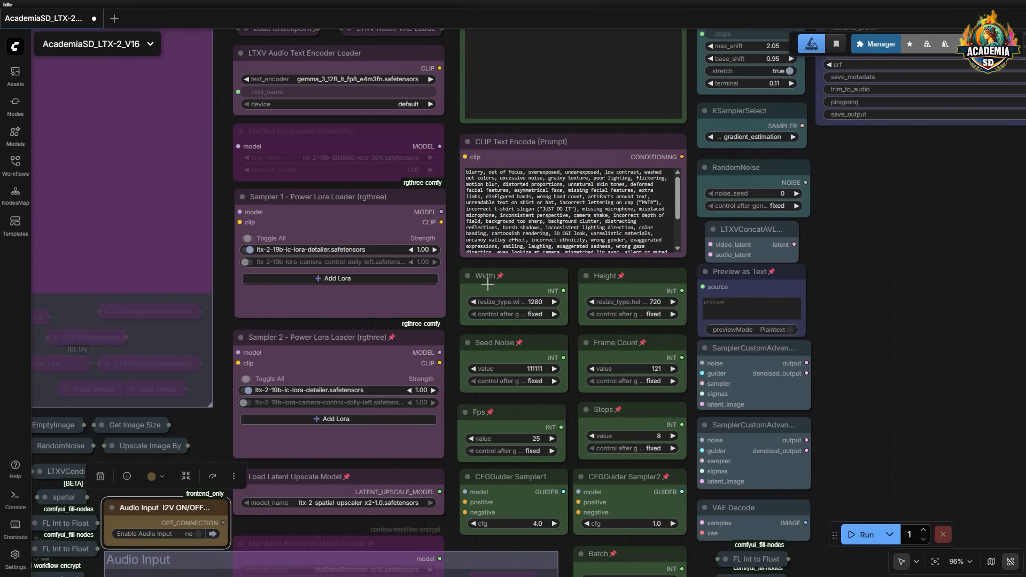
{"action": "mouse_move", "coordinate": [678, 205]}
{"action": "left_mouse_down"}
{"action": "mouse_move", "coordinate": [677, 235]}
{"action": "mouse_move", "coordinate": [677, 195]}
{"action": "left_mouse_up"}
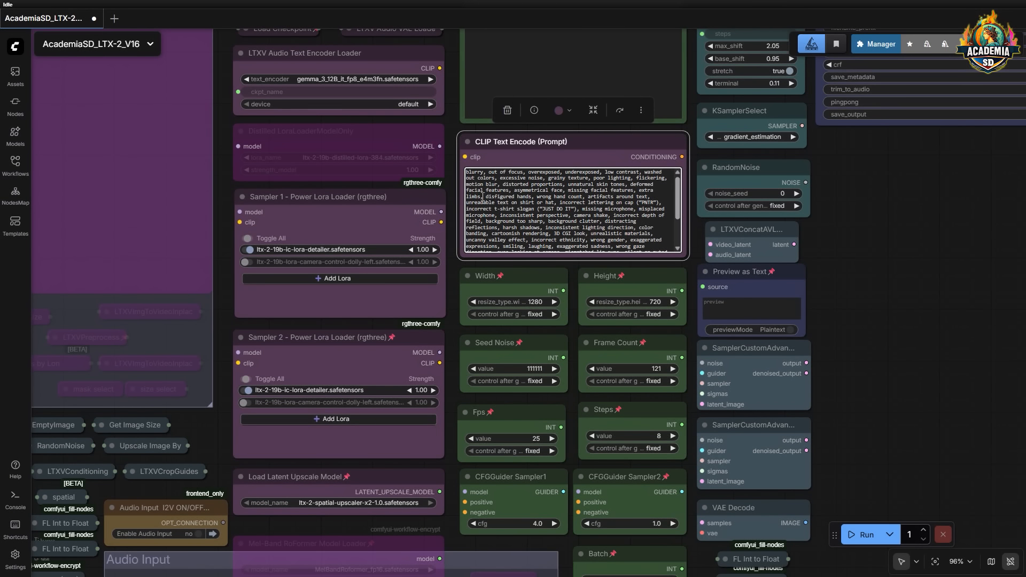
{"action": "left_click_drag", "start_coordinate": [449, 274], "coordinate": [454, 180]}
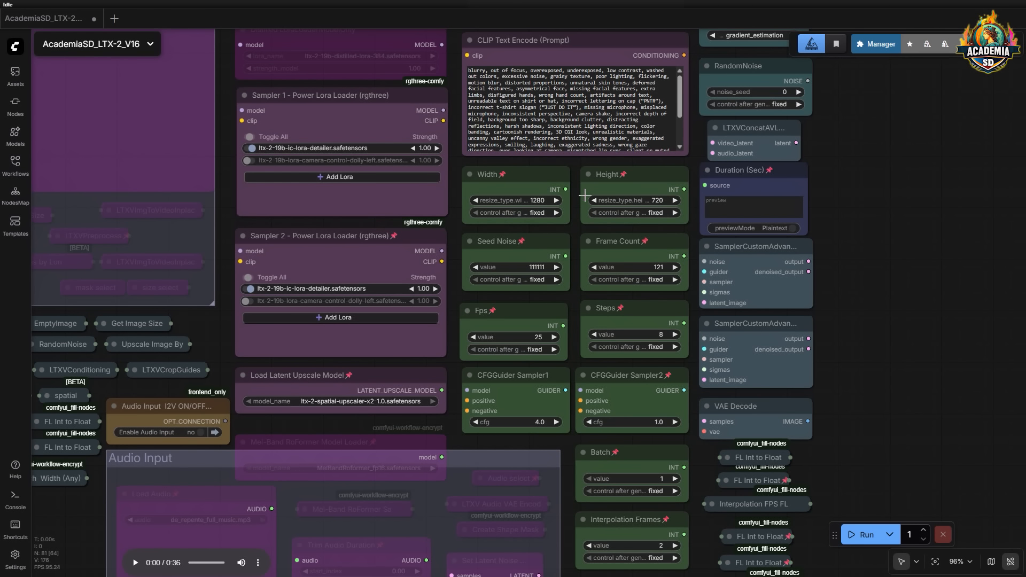
{"action": "scroll", "coordinate": [534, 297], "scroll_direction": "down", "scroll_amount": 3}
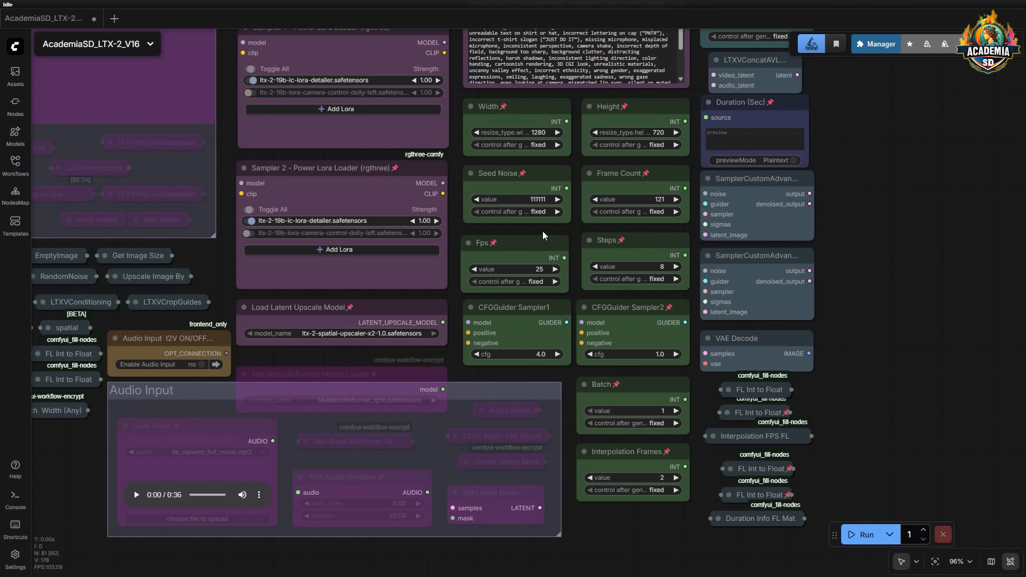
{"action": "left_click", "coordinate": [520, 214]}
{"action": "left_click", "coordinate": [551, 252]}
{"action": "left_click", "coordinate": [537, 211]}
{"action": "left_click", "coordinate": [544, 236]}
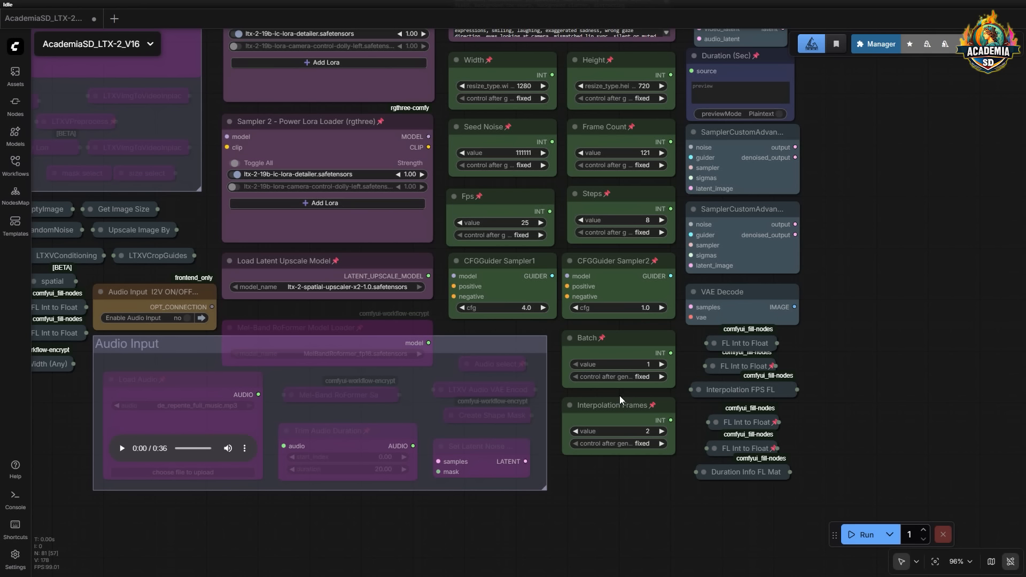
Check the batch and interpolation frame settings, and make sure Enable Interpolation is set to yes.
{"action": "scroll", "coordinate": [635, 280], "scroll_direction": "down", "scroll_amount": 3}
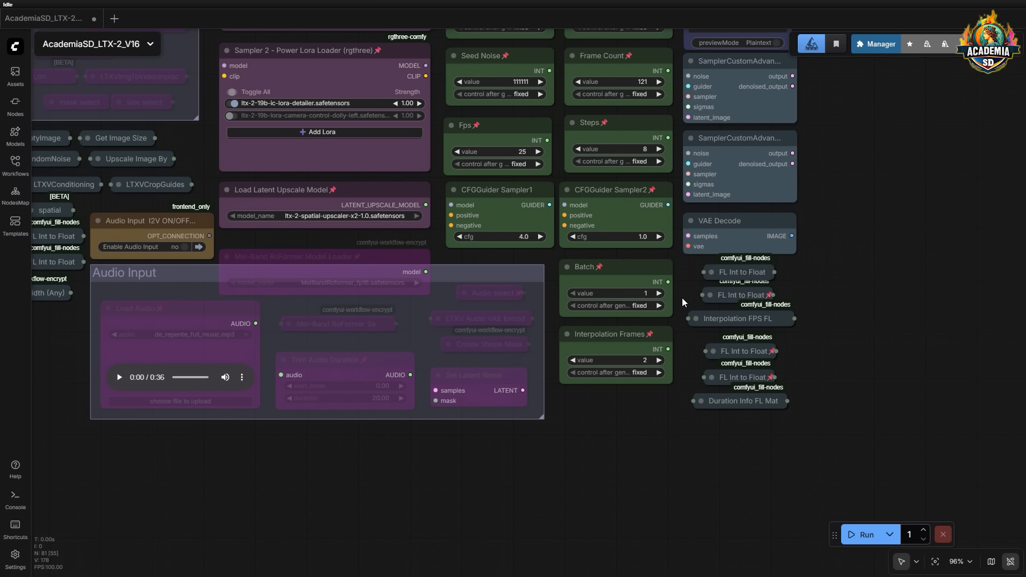
{"action": "left_click_drag", "start_coordinate": [684, 298], "coordinate": [555, 487]}
{"action": "left_click_drag", "start_coordinate": [830, 207], "coordinate": [700, 453]}
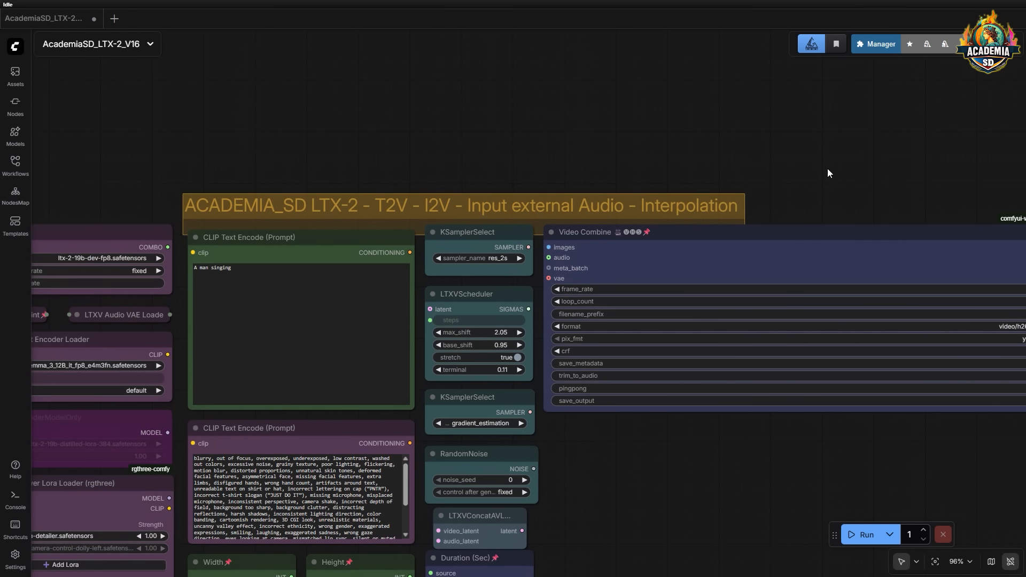
{"action": "left_click_drag", "start_coordinate": [827, 172], "coordinate": [360, 164]}
{"action": "left_click", "coordinate": [801, 193]}
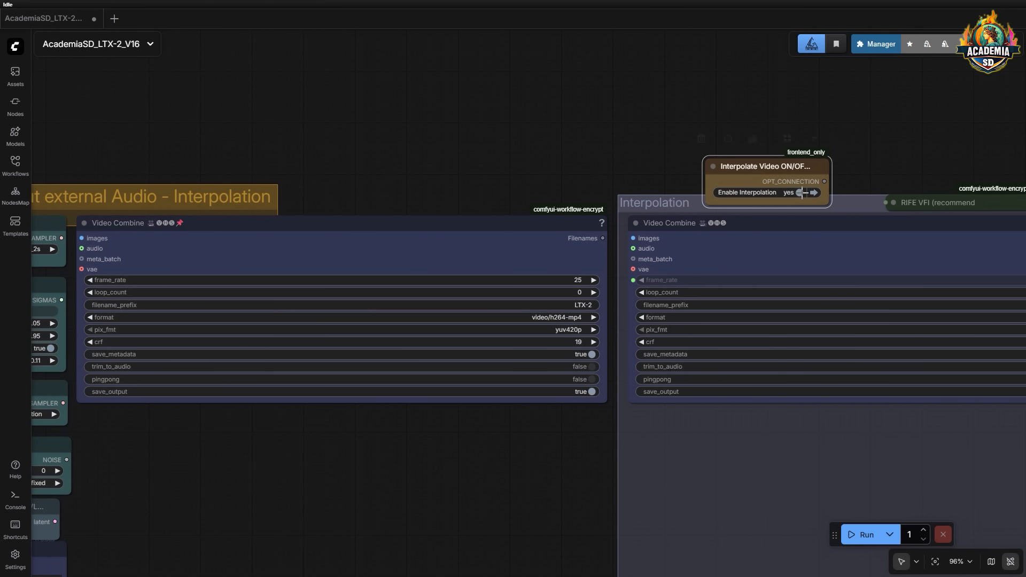
{"action": "scroll", "coordinate": [934, 155], "scroll_direction": "down", "scroll_amount": 5}
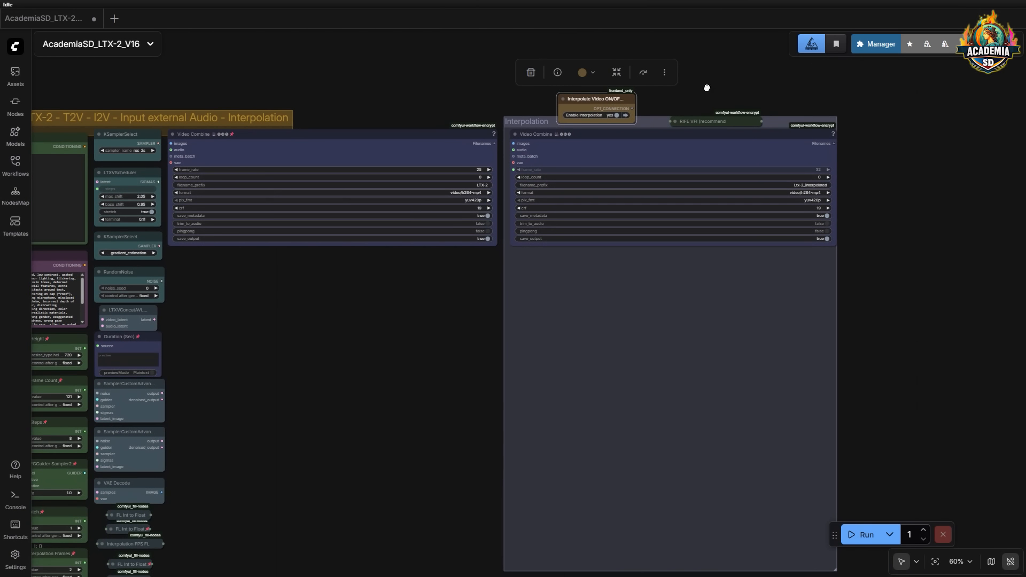
{"action": "scroll", "coordinate": [737, 81], "scroll_direction": "down", "scroll_amount": 1}
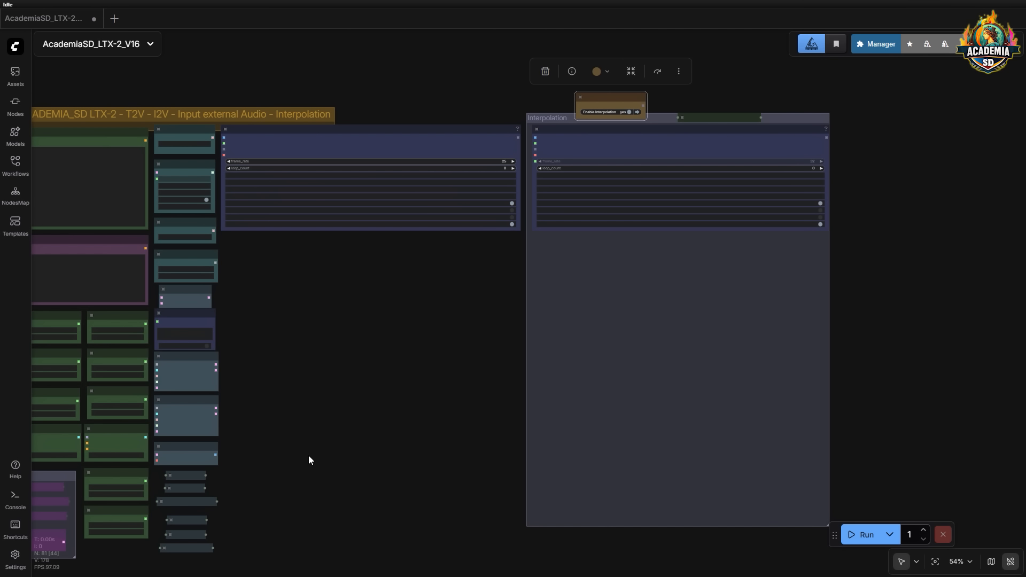
Set the Steps value to 12 and run the video generation workflow.
{"action": "left_click_drag", "start_coordinate": [323, 456], "coordinate": [458, 424]}
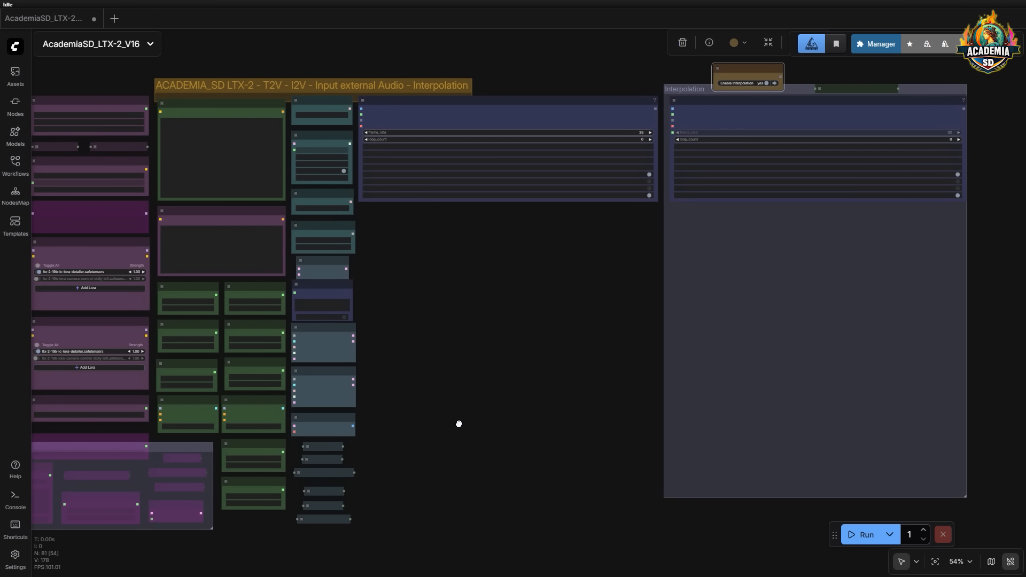
{"action": "scroll", "coordinate": [374, 405], "scroll_direction": "up", "scroll_amount": 3}
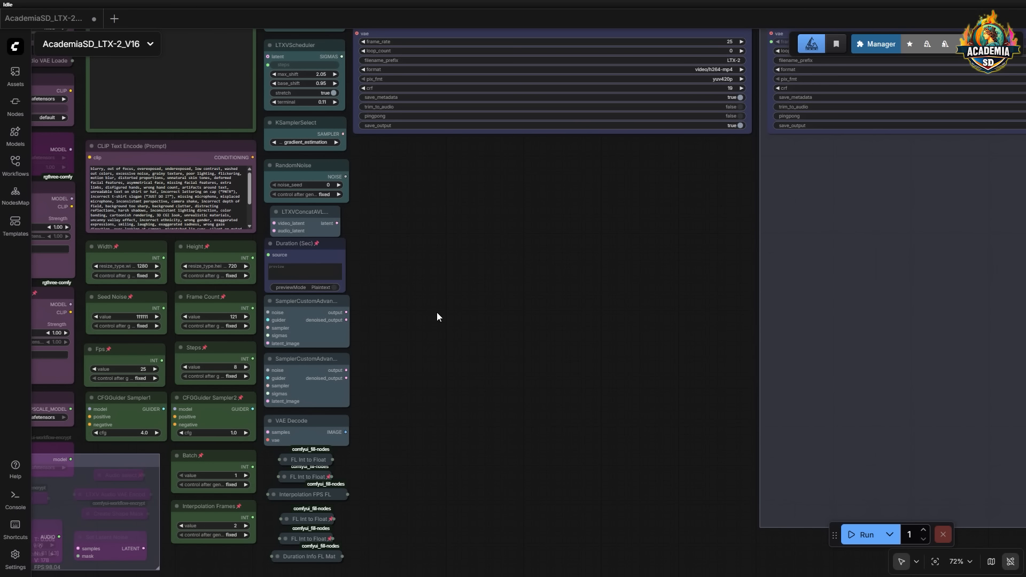
{"action": "left_click_drag", "start_coordinate": [585, 302], "coordinate": [505, 353]}
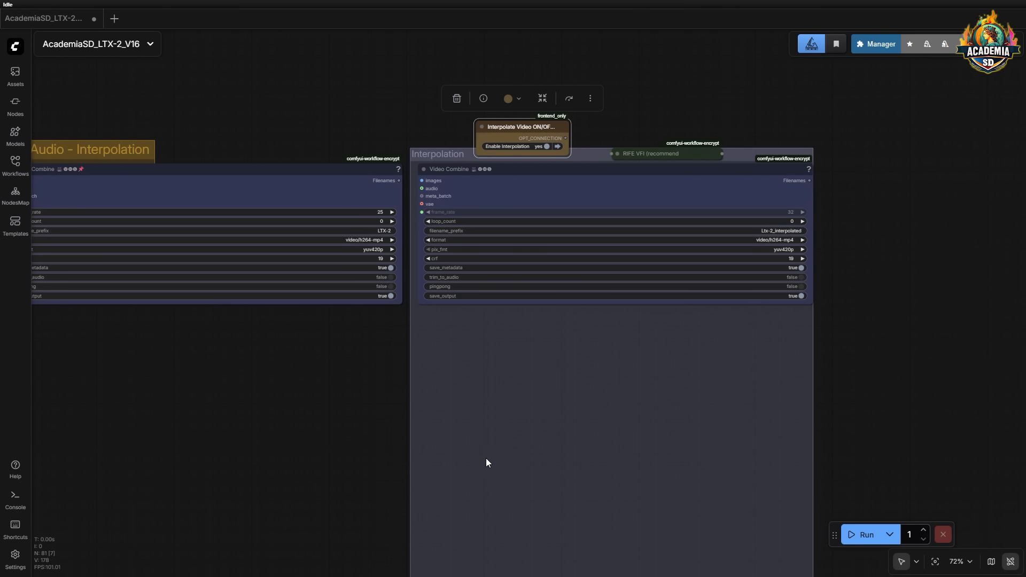
{"action": "left_click_drag", "start_coordinate": [286, 476], "coordinate": [535, 341]}
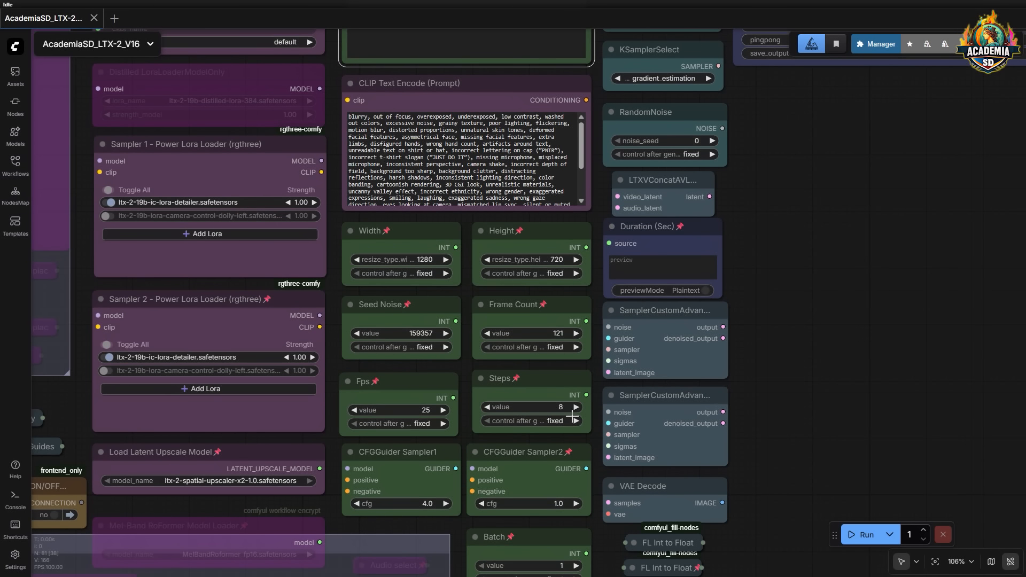
{"action": "left_click", "coordinate": [564, 406]}
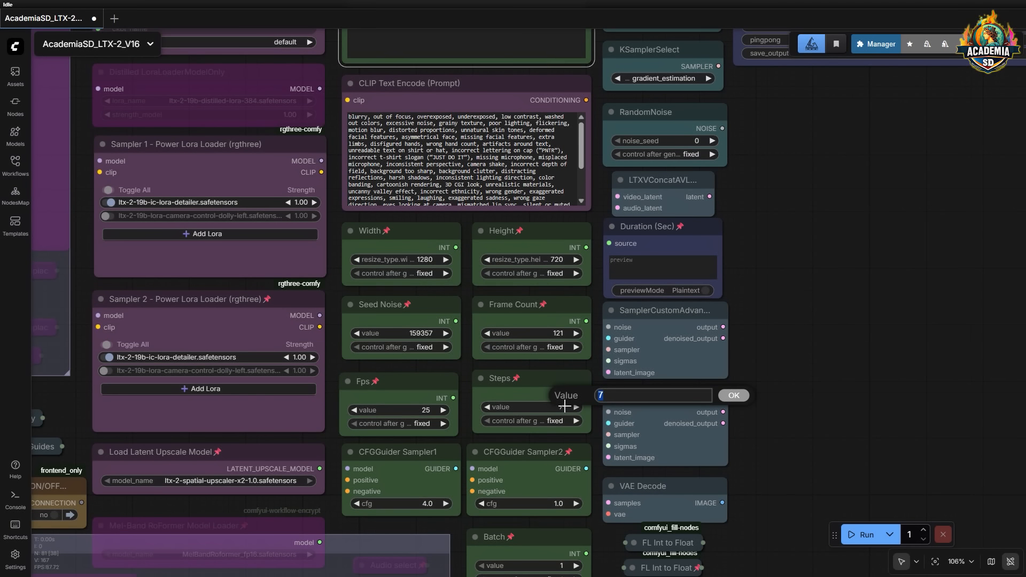
{"action": "type", "text": "12"}
{"action": "key", "text": "Return"}
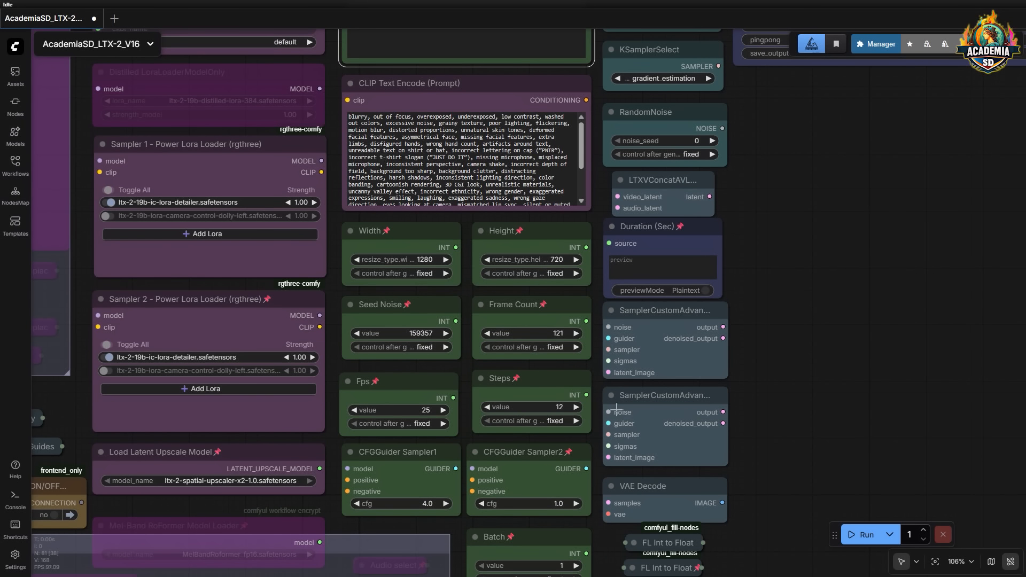
{"action": "left_click", "coordinate": [863, 532]}
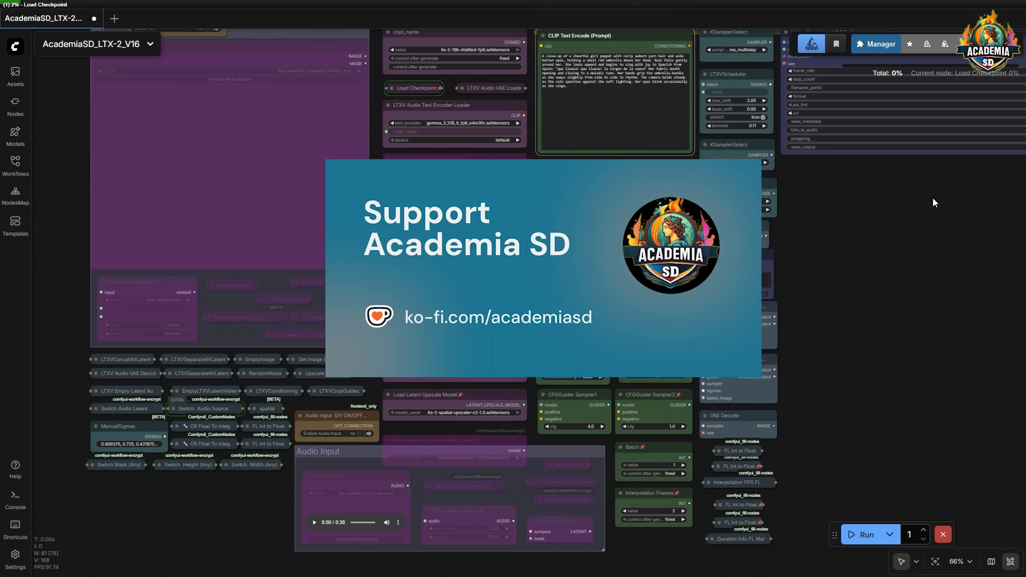
Enable the Audio Input group and play the loaded de_repente_full_music.mp3 clip.
{"action": "left_click_drag", "start_coordinate": [932, 198], "coordinate": [730, 376]}
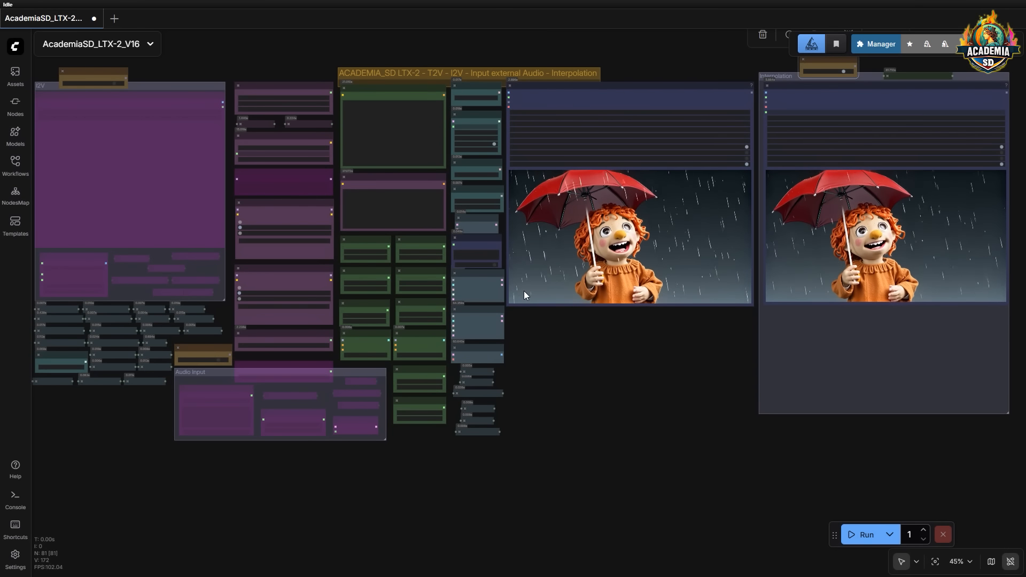
{"action": "scroll", "coordinate": [184, 443], "scroll_direction": "up", "scroll_amount": 5}
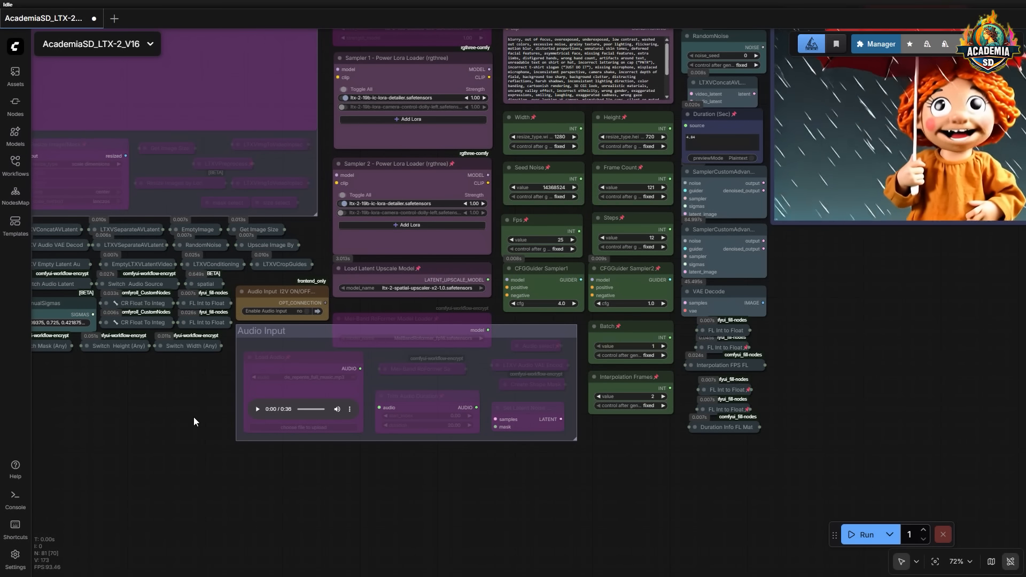
{"action": "left_click", "coordinate": [303, 311]}
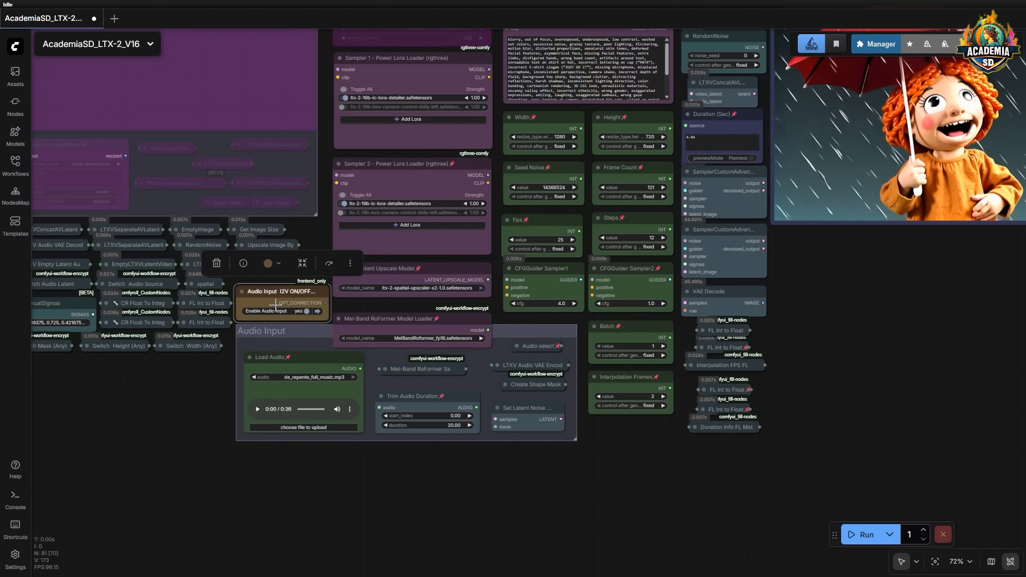
{"action": "left_click", "coordinate": [257, 411]}
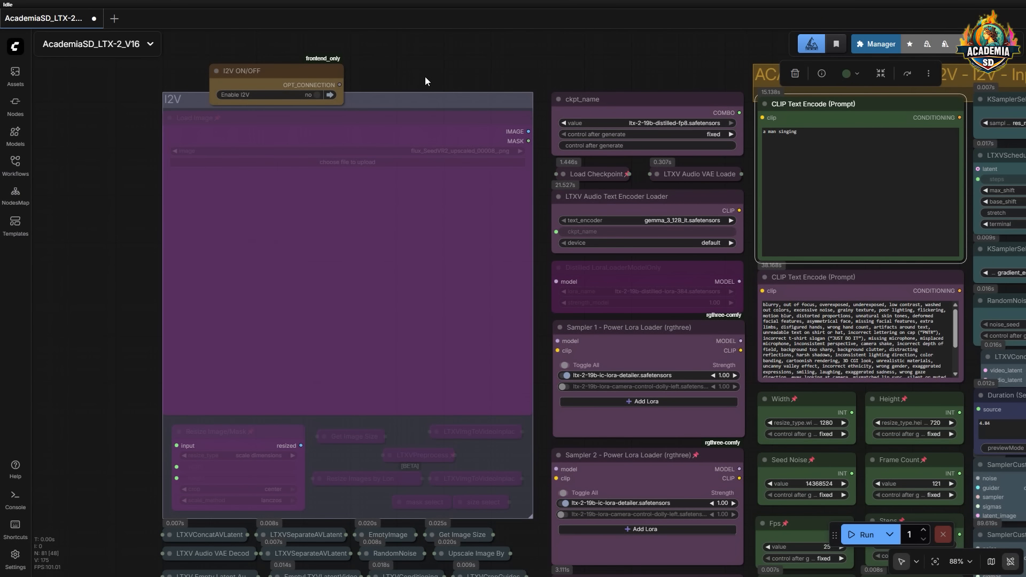
Enable the I2V group and load rockerman.png from the Descargas folder as its input image.
{"action": "left_click", "coordinate": [317, 94]}
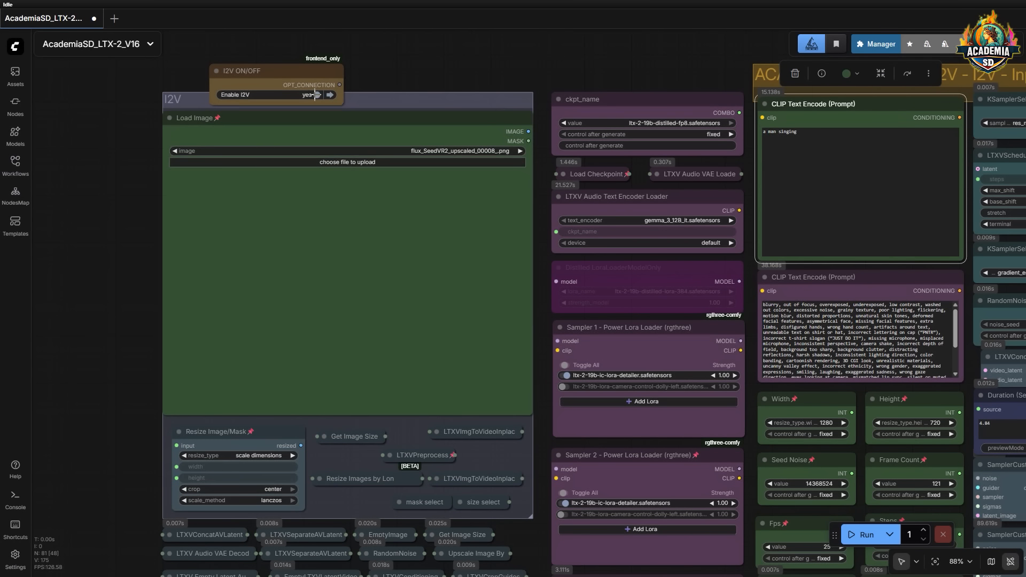
{"action": "left_click", "coordinate": [334, 163]}
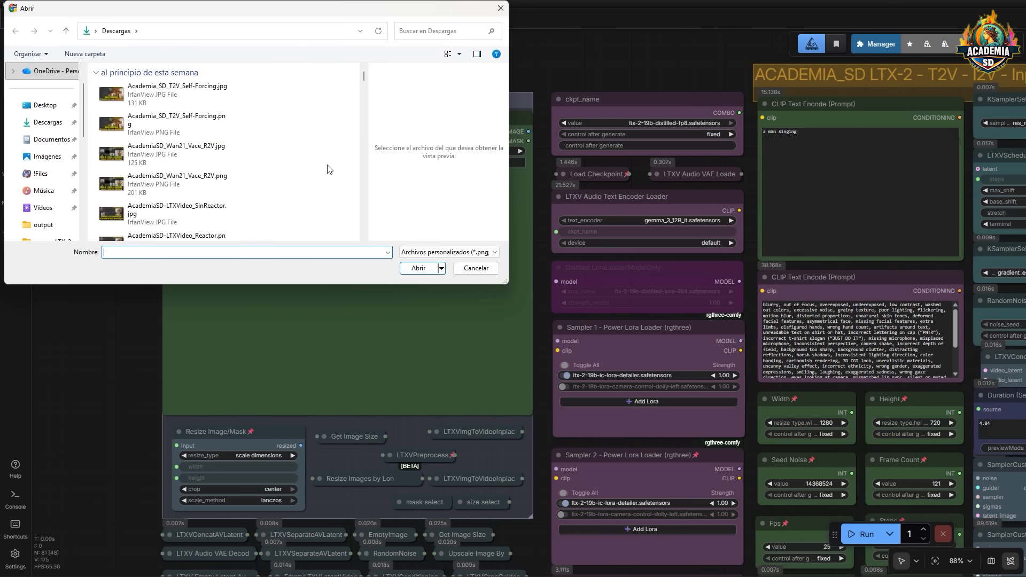
{"action": "left_click", "coordinate": [176, 124]}
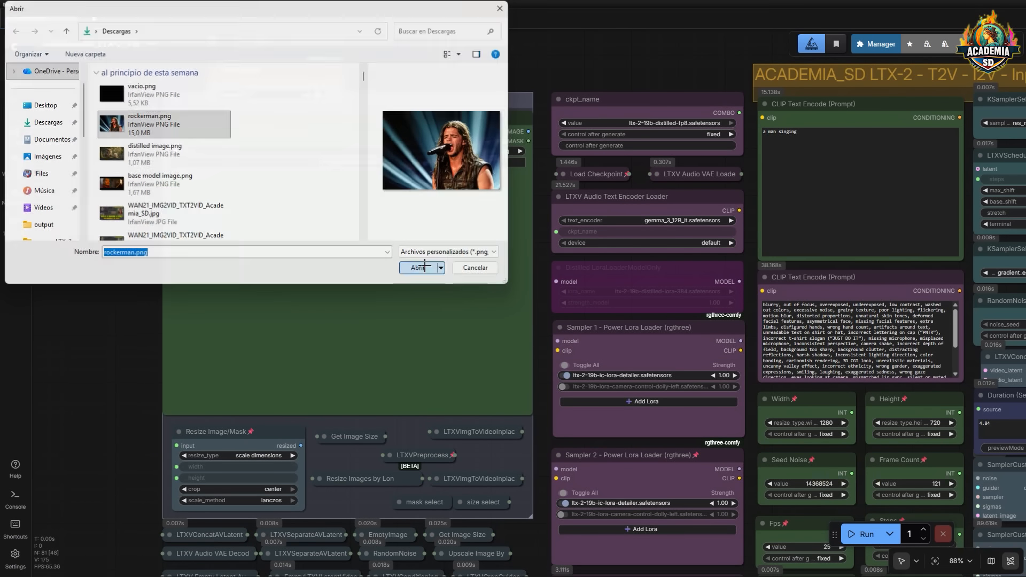
{"action": "left_click", "coordinate": [420, 267]}
{"action": "scroll", "coordinate": [622, 57], "scroll_direction": "down", "scroll_amount": 3}
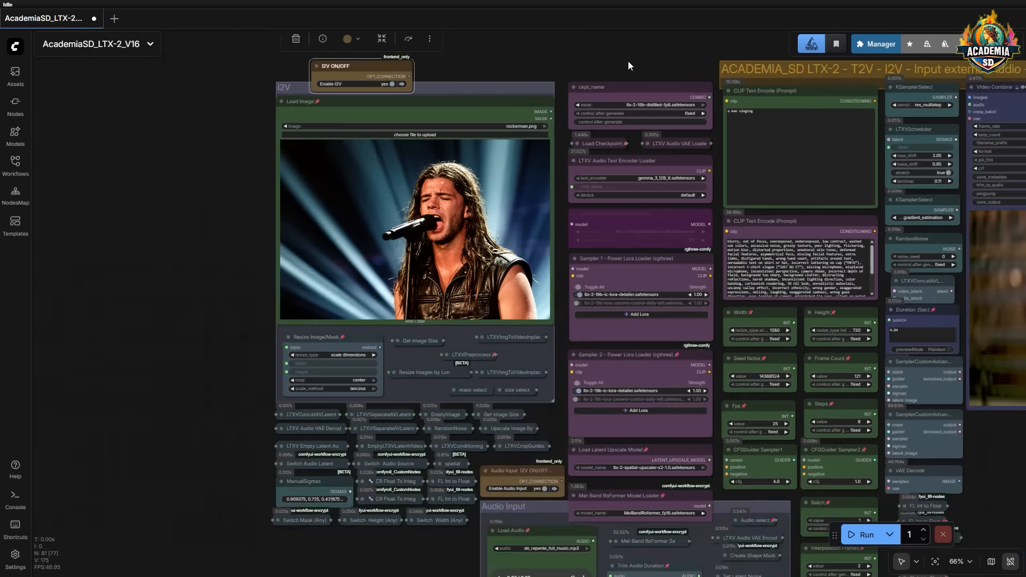